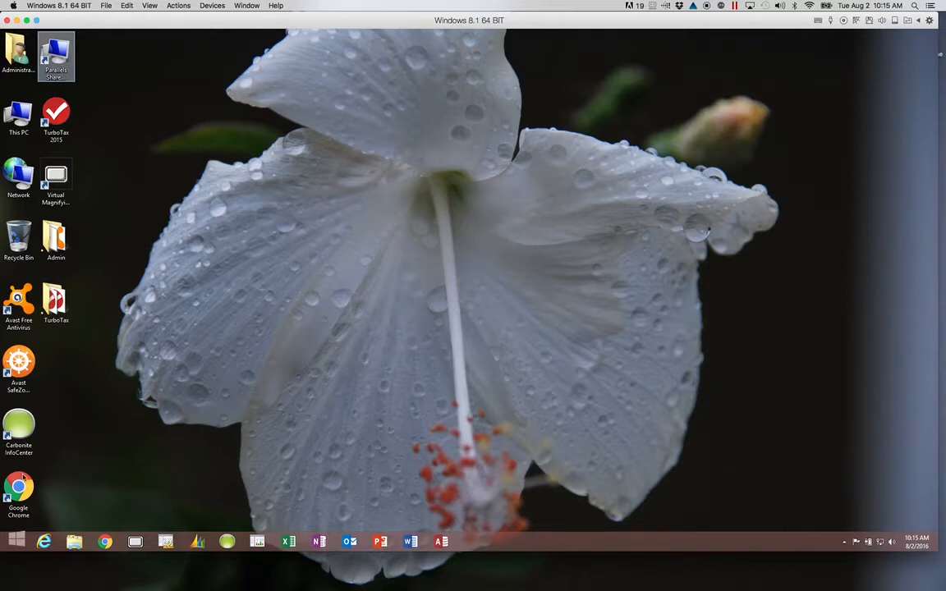
Launch Excel 2016 from the full list of installed programs.
{"action": "left_click", "coordinate": [18, 542]}
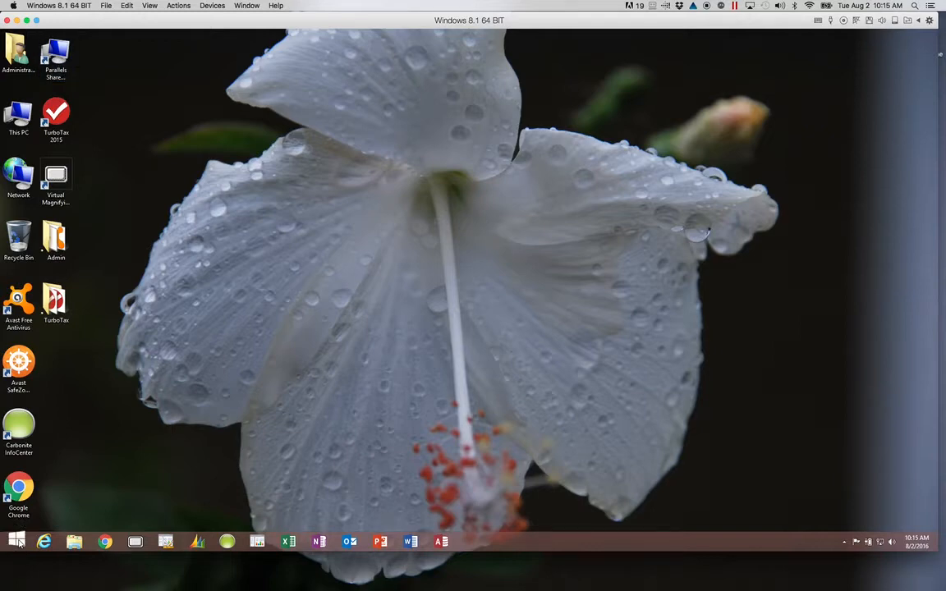
{"action": "left_click", "coordinate": [18, 541]}
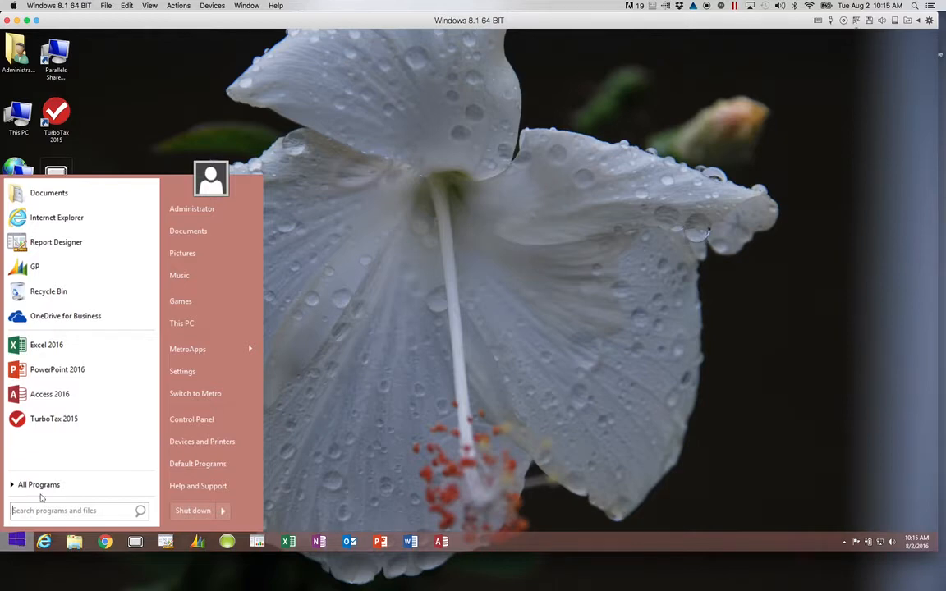
{"action": "left_click", "coordinate": [39, 485]}
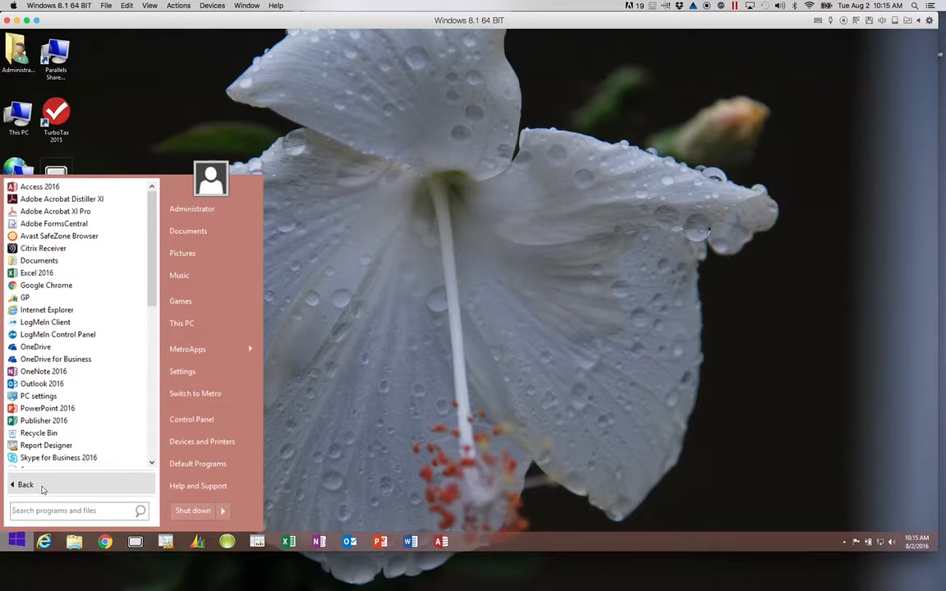
{"action": "scroll", "coordinate": [49, 394], "scroll_direction": "down", "scroll_amount": 1}
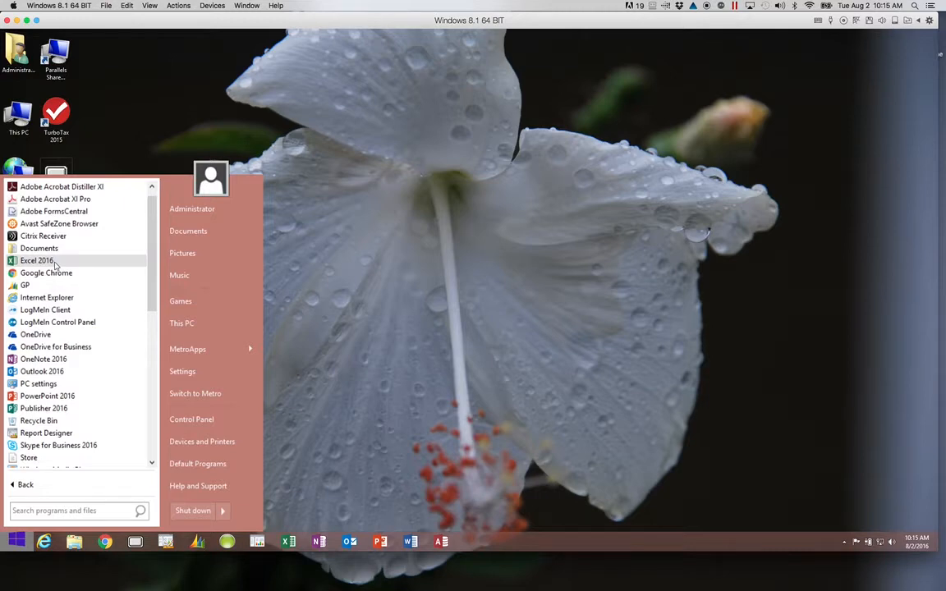
{"action": "left_click", "coordinate": [54, 261]}
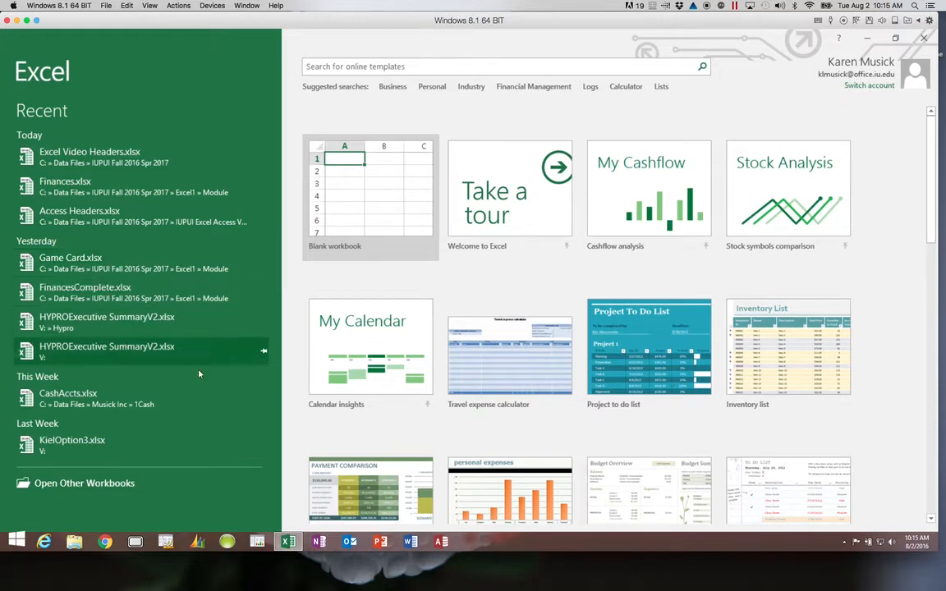
Check the taskbar pinning options for Excel 2016 without changing them.
{"action": "mouse_move", "coordinate": [289, 546]}
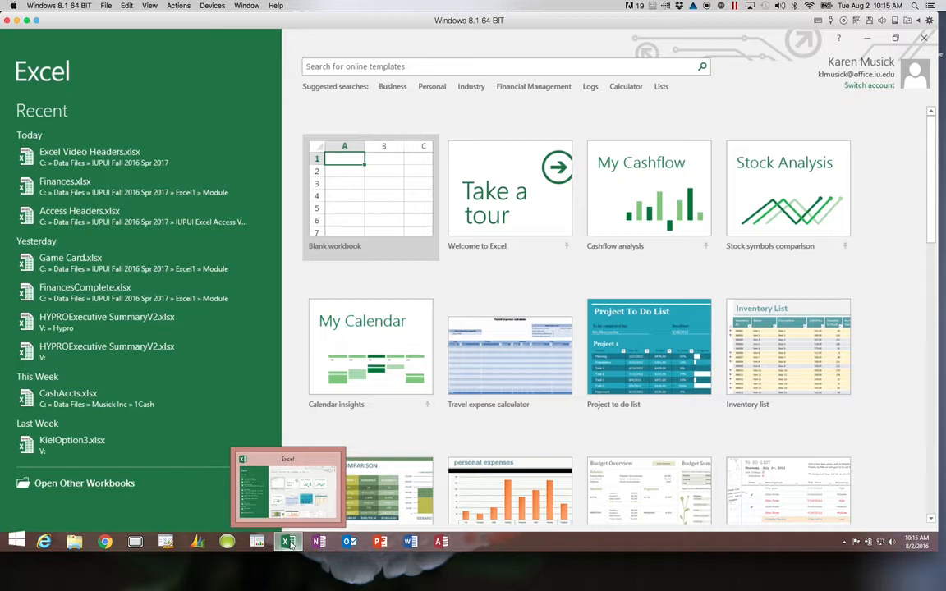
{"action": "right_click", "coordinate": [291, 545]}
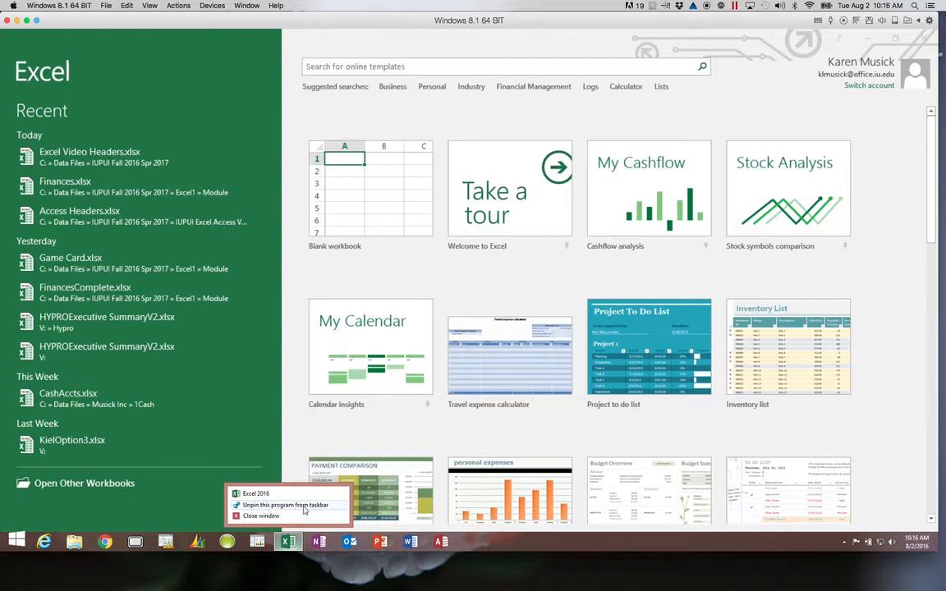
{"action": "left_click", "coordinate": [469, 572]}
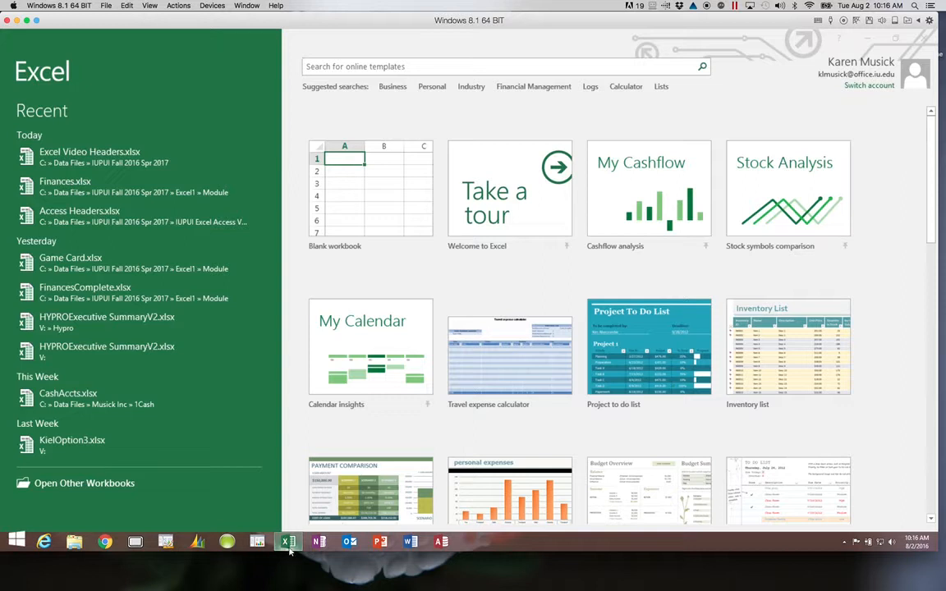
{"action": "mouse_move", "coordinate": [291, 543]}
Open Finances.xlsx from the Module folder at Data Files > IUPUI Fall 2016 Spr 2017 > Excel1.
{"action": "left_click", "coordinate": [110, 487]}
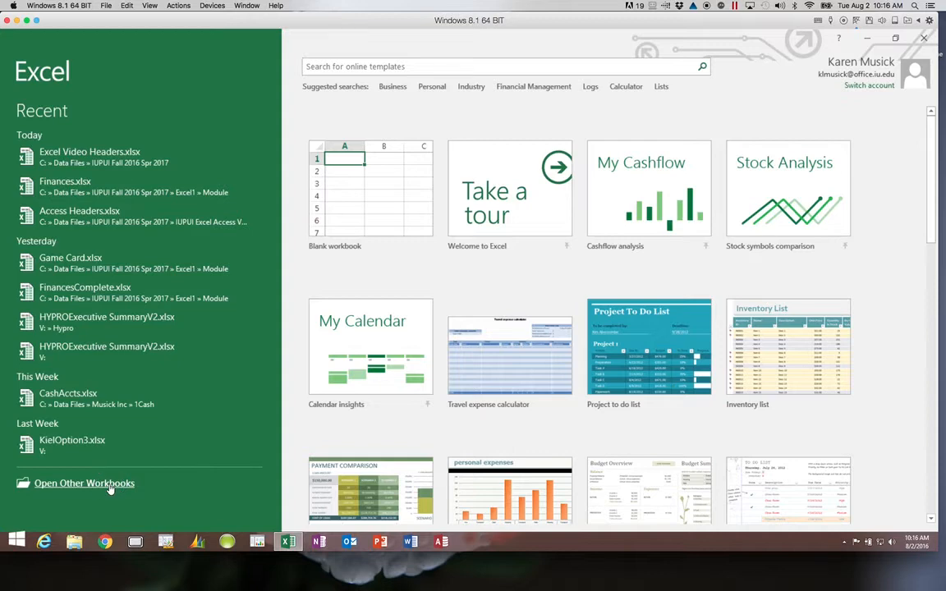
{"action": "left_click", "coordinate": [110, 486]}
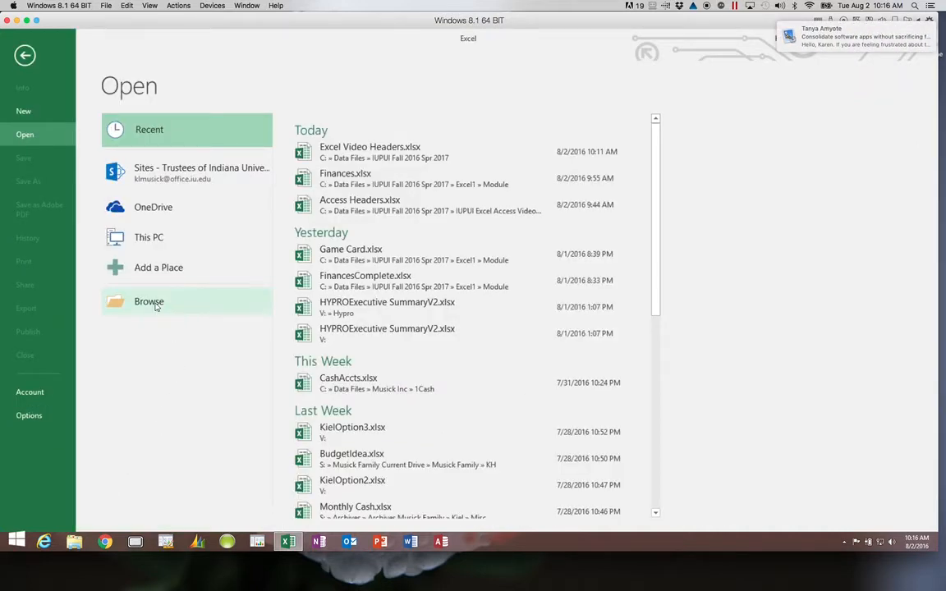
{"action": "left_click", "coordinate": [150, 302]}
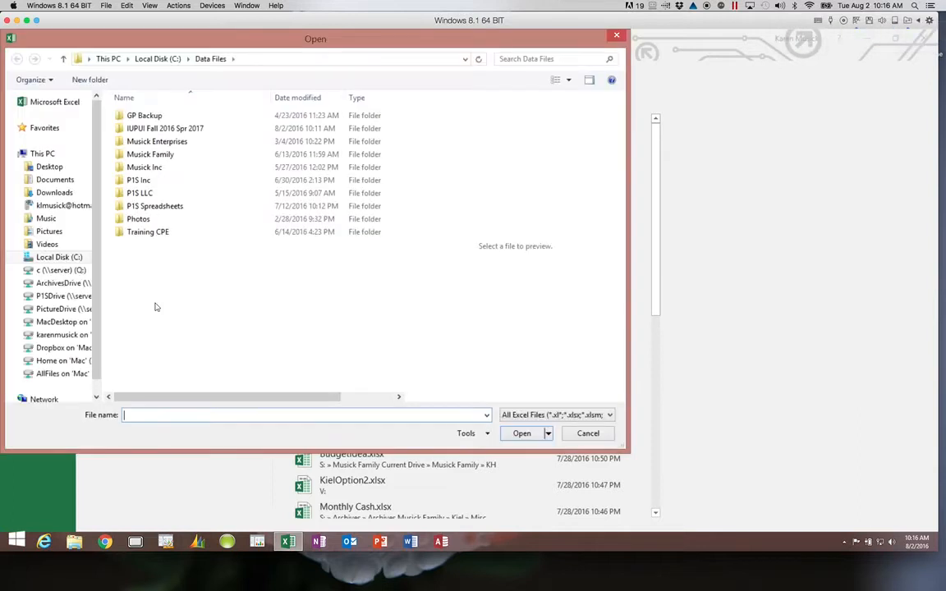
{"action": "left_click", "coordinate": [198, 132]}
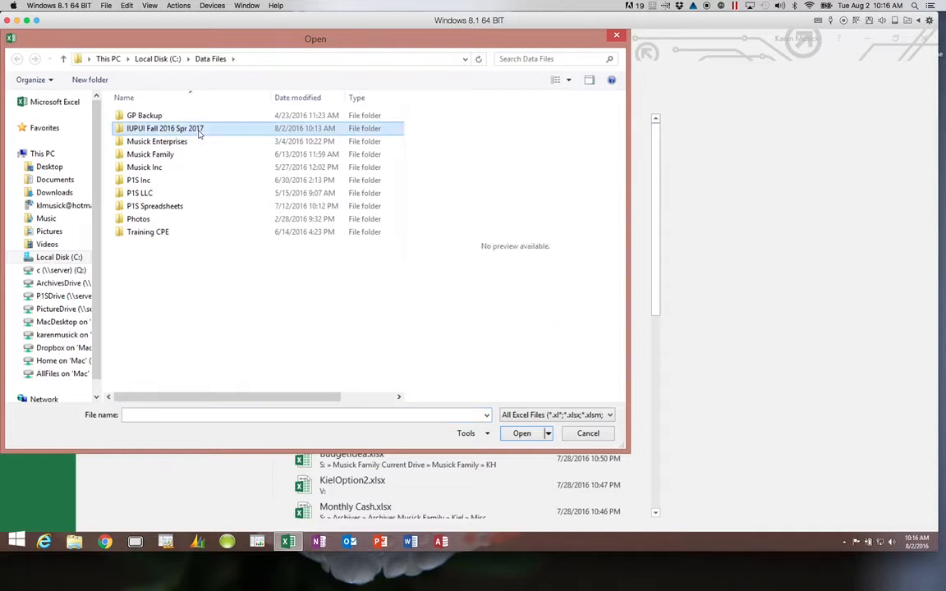
{"action": "double_click", "coordinate": [198, 130]}
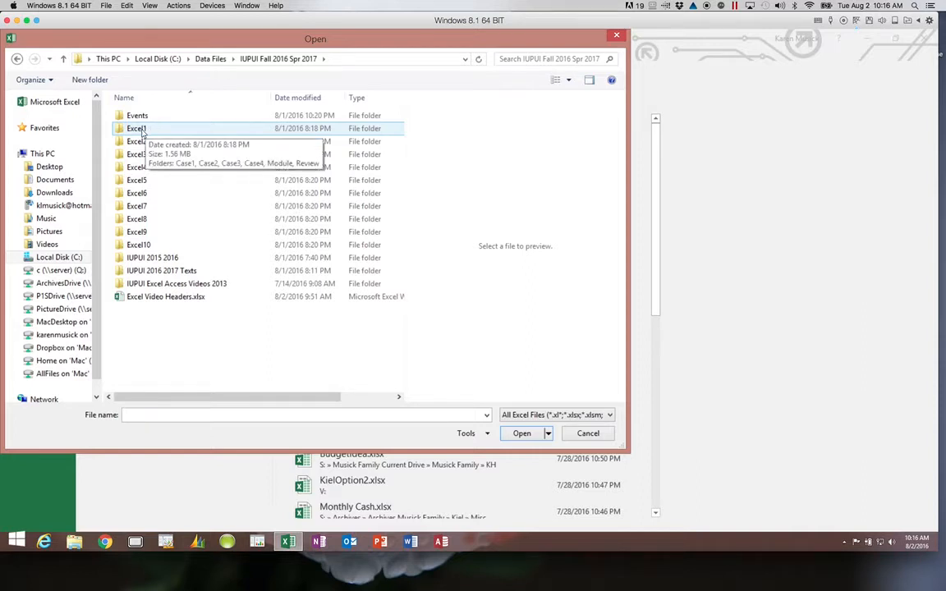
{"action": "double_click", "coordinate": [142, 131]}
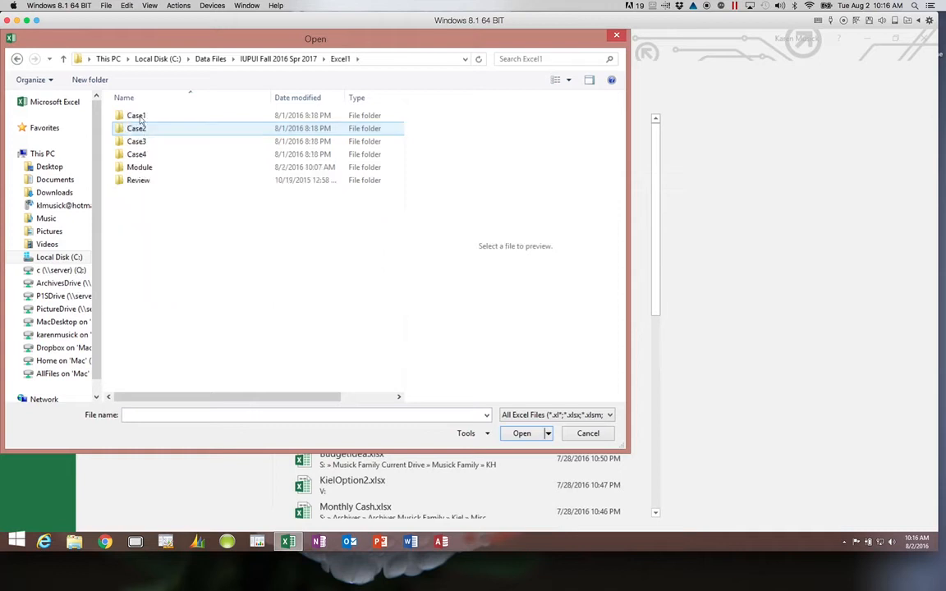
{"action": "double_click", "coordinate": [141, 168]}
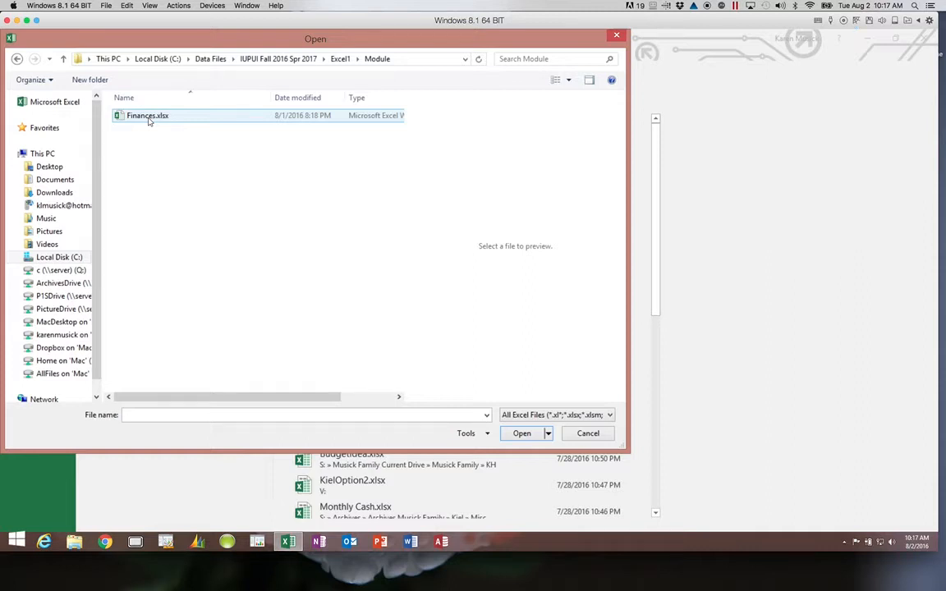
{"action": "left_click", "coordinate": [149, 120]}
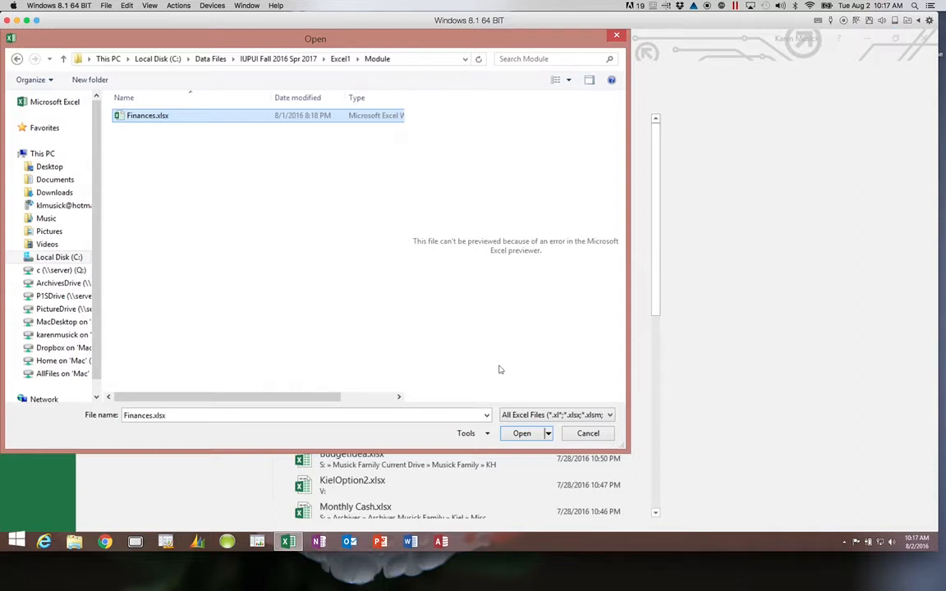
{"action": "left_click", "coordinate": [522, 433]}
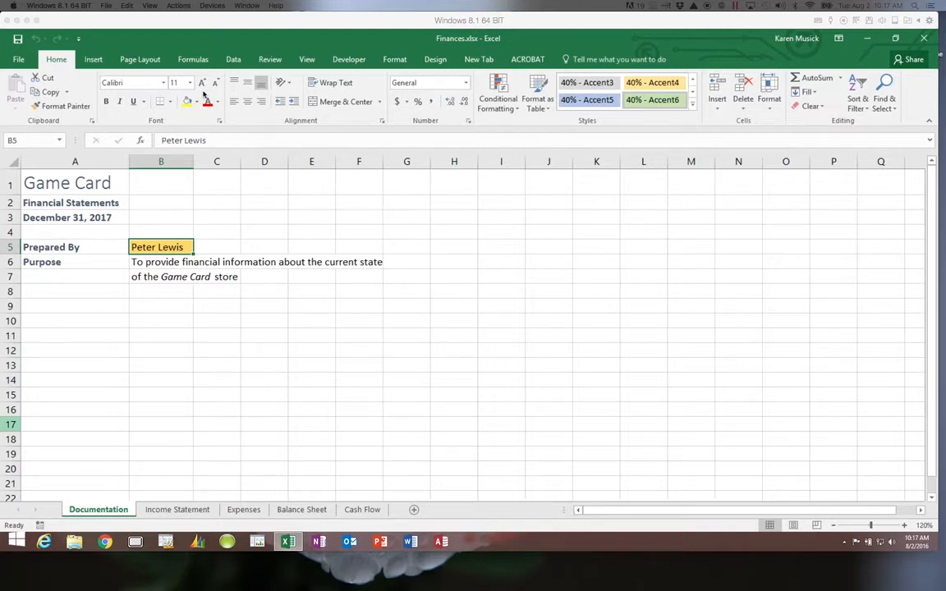
Look over the workbook's file information and the Insert, Page Layout and Formulas commands, and return to the Home commands.
{"action": "left_click", "coordinate": [20, 62]}
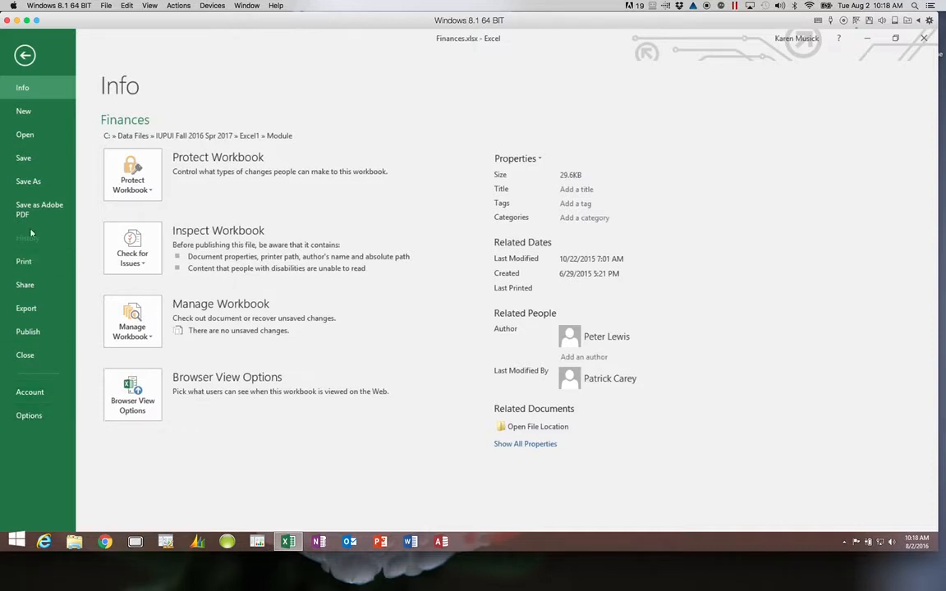
{"action": "left_click", "coordinate": [26, 55]}
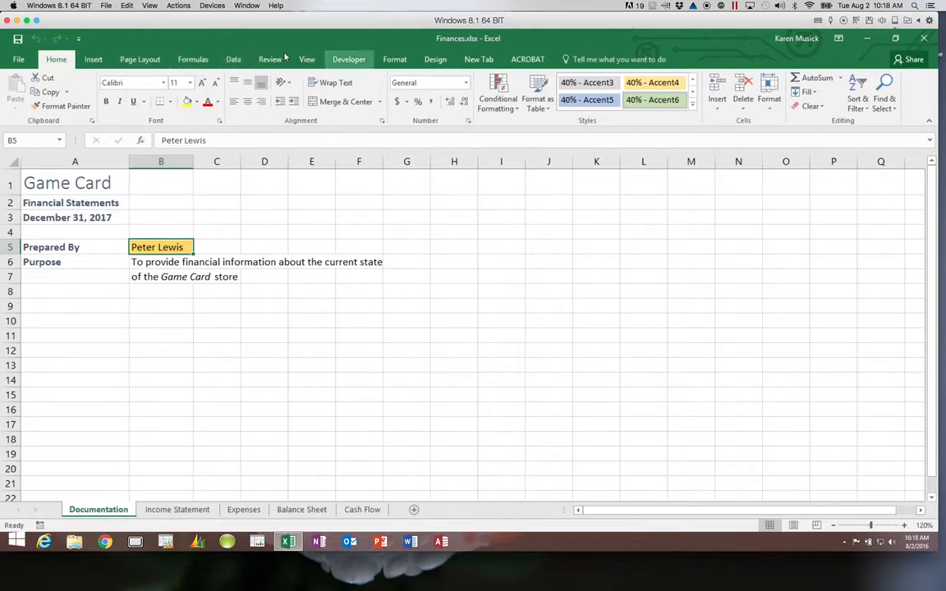
{"action": "left_click", "coordinate": [98, 60]}
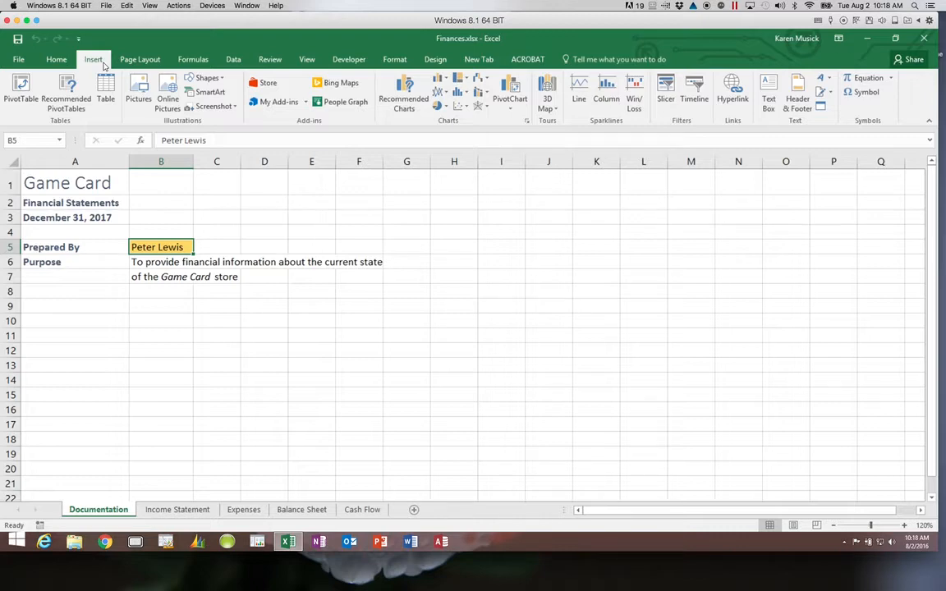
{"action": "left_click", "coordinate": [155, 61]}
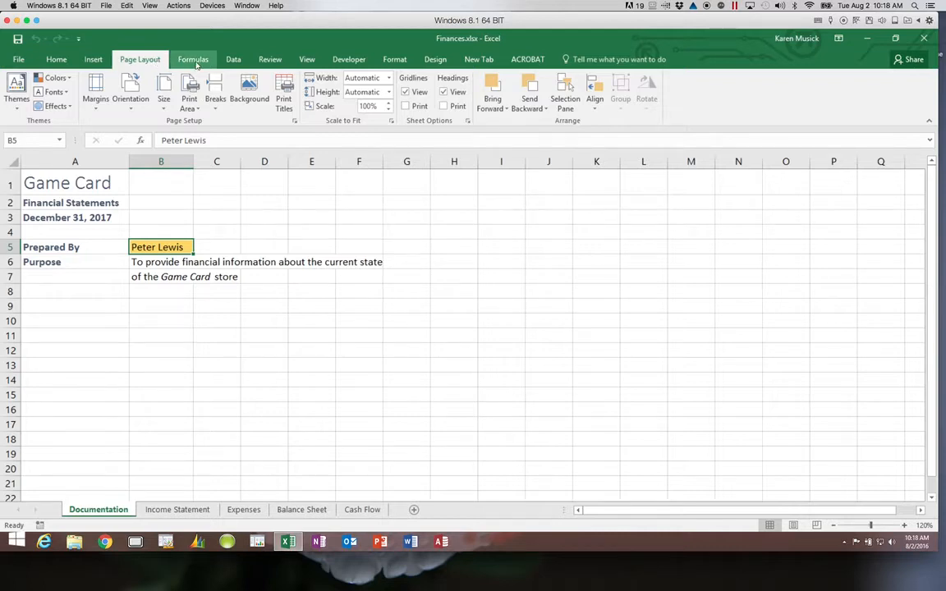
{"action": "left_click", "coordinate": [194, 62]}
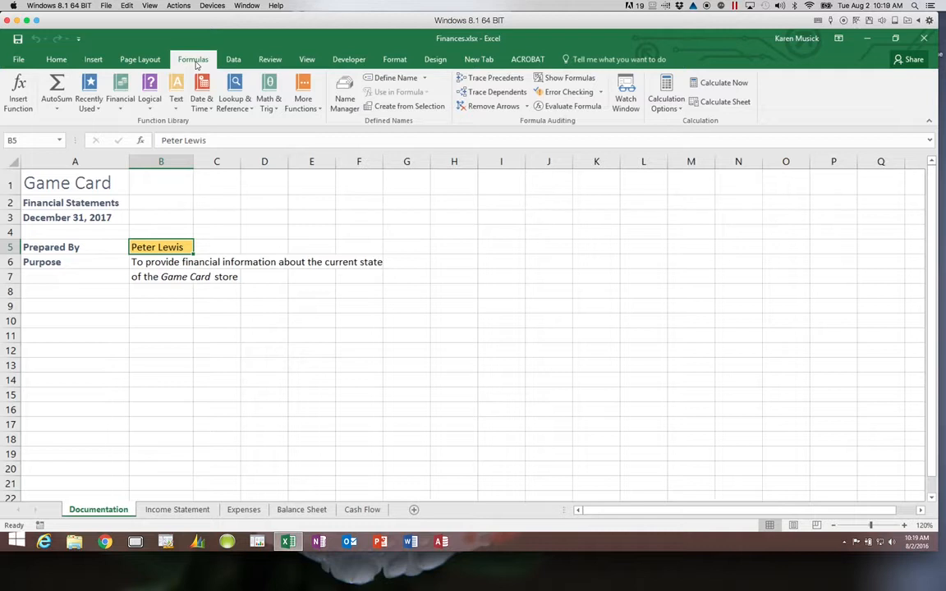
{"action": "left_click", "coordinate": [55, 60]}
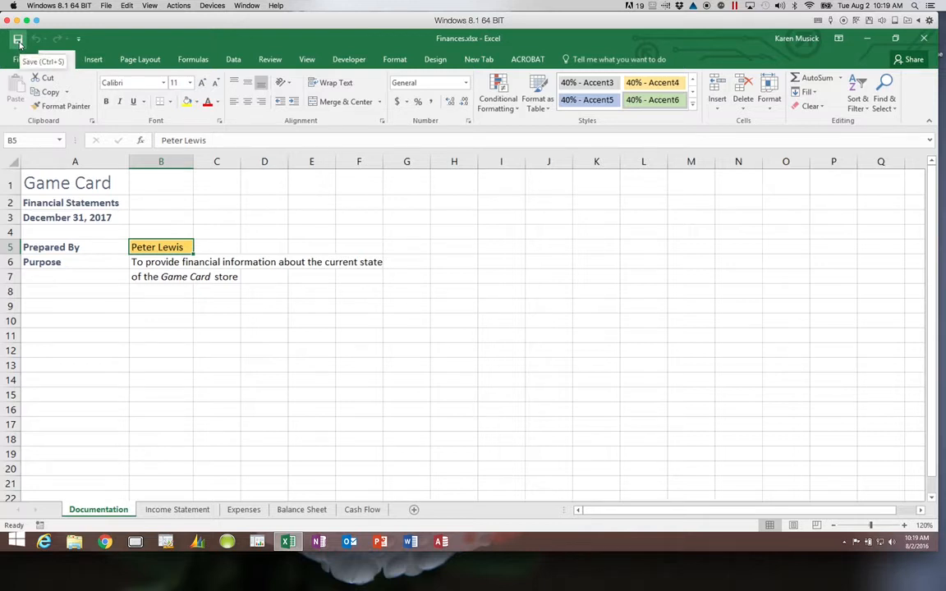
Review which commands can be added to the Quick Access Toolbar, leaving it as it is.
{"action": "left_click", "coordinate": [79, 41]}
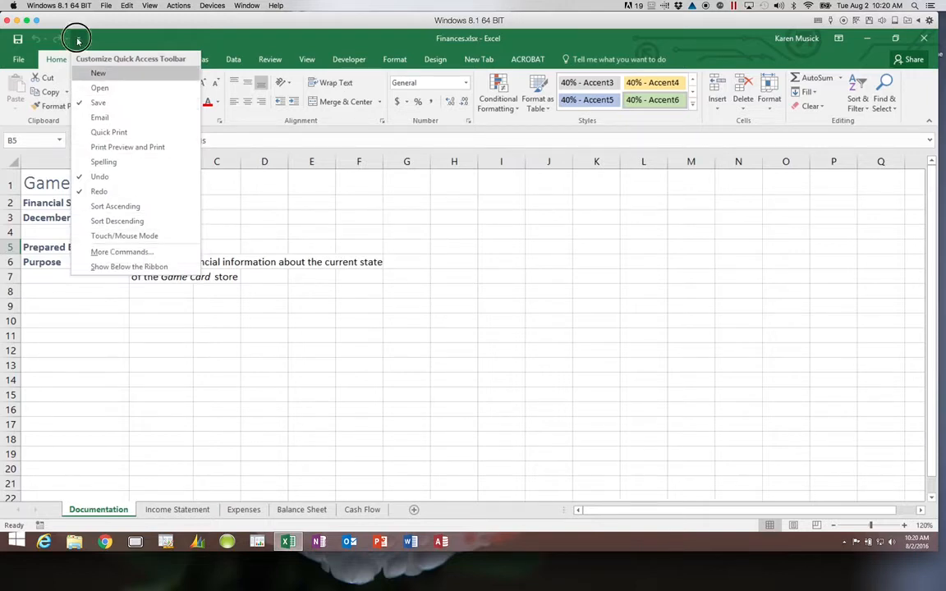
{"action": "left_click", "coordinate": [78, 37]}
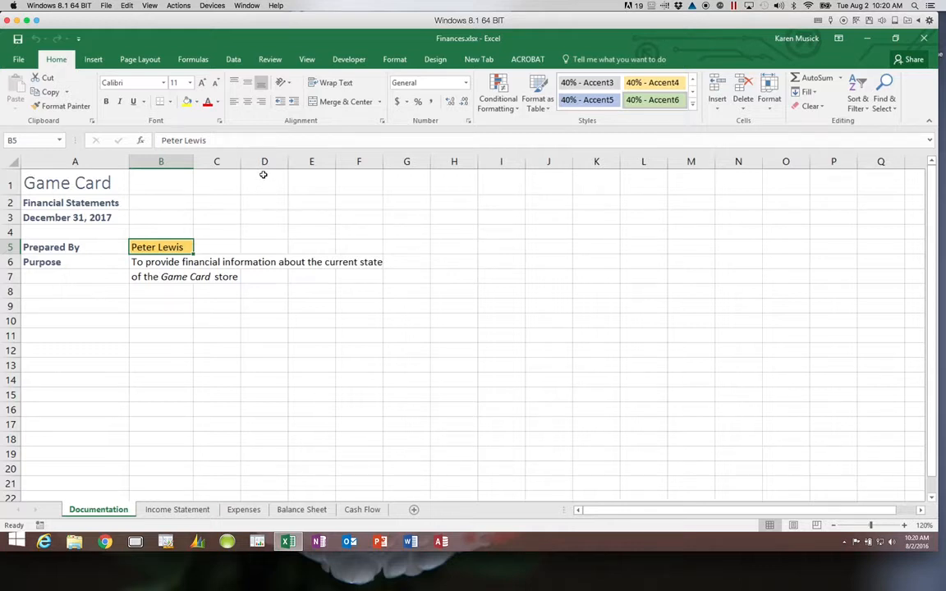
Compare the contents of the Prepared By cell B5 with empty cell B8 in the formula bar, and reselect B5.
{"action": "left_click", "coordinate": [203, 139]}
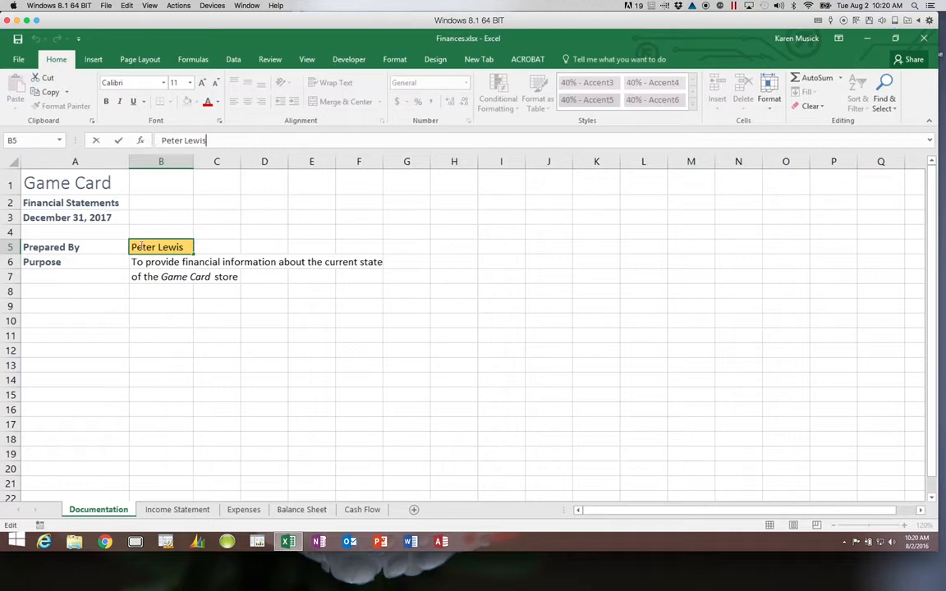
{"action": "left_click", "coordinate": [150, 296]}
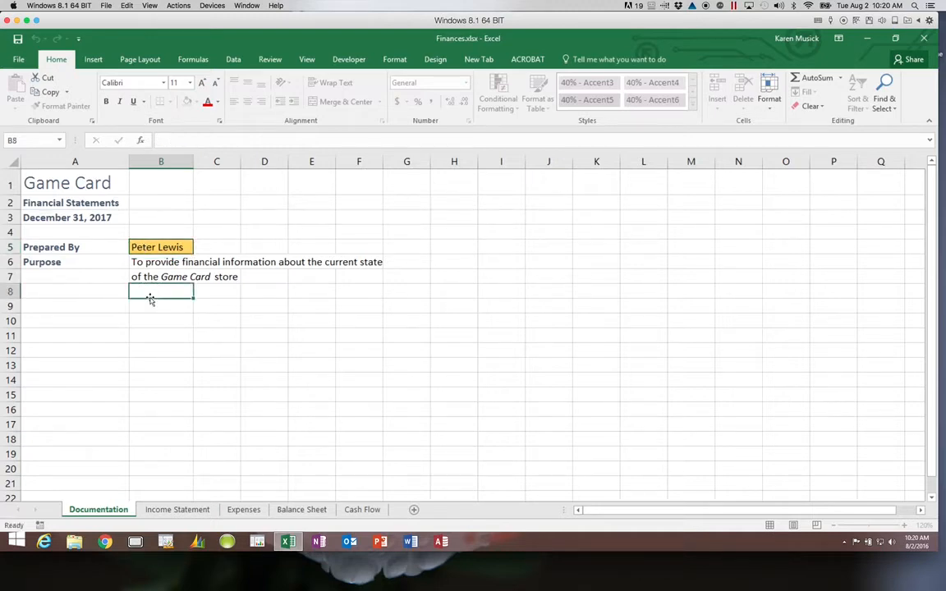
{"action": "left_click", "coordinate": [159, 247]}
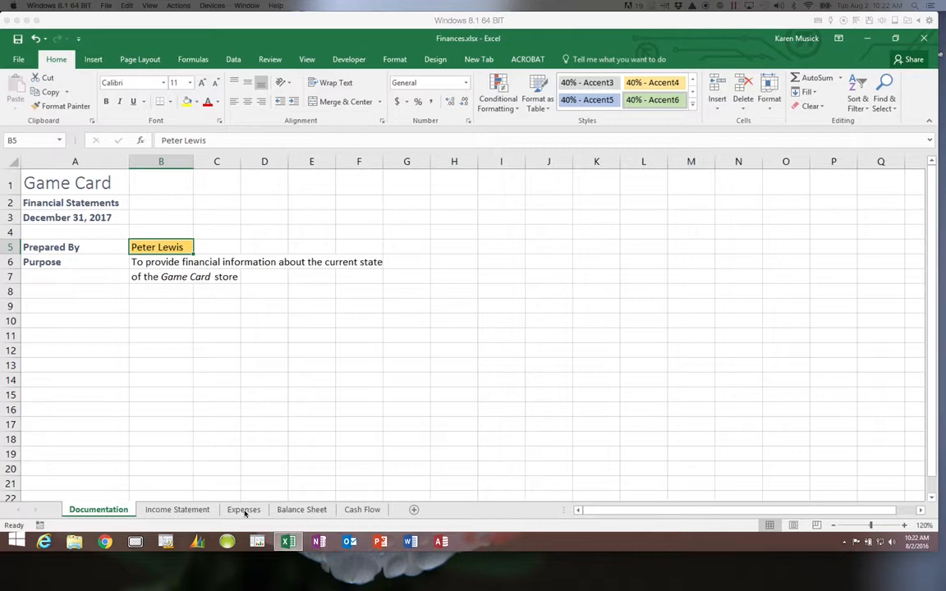
View the Income Statement worksheet, the Expenses chart sheet and the Balance Sheet worksheet in turn.
{"action": "left_click", "coordinate": [171, 511]}
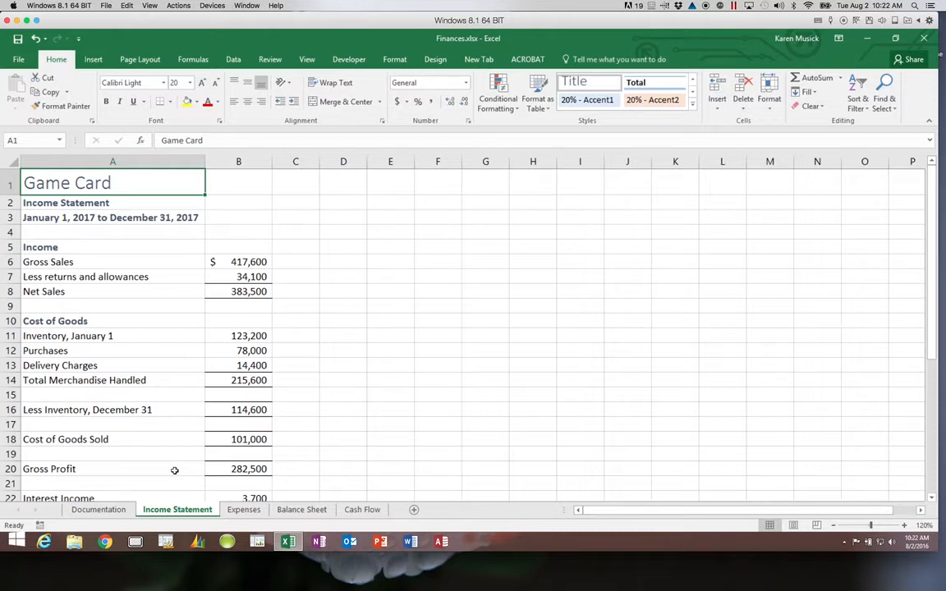
{"action": "left_click", "coordinate": [242, 510]}
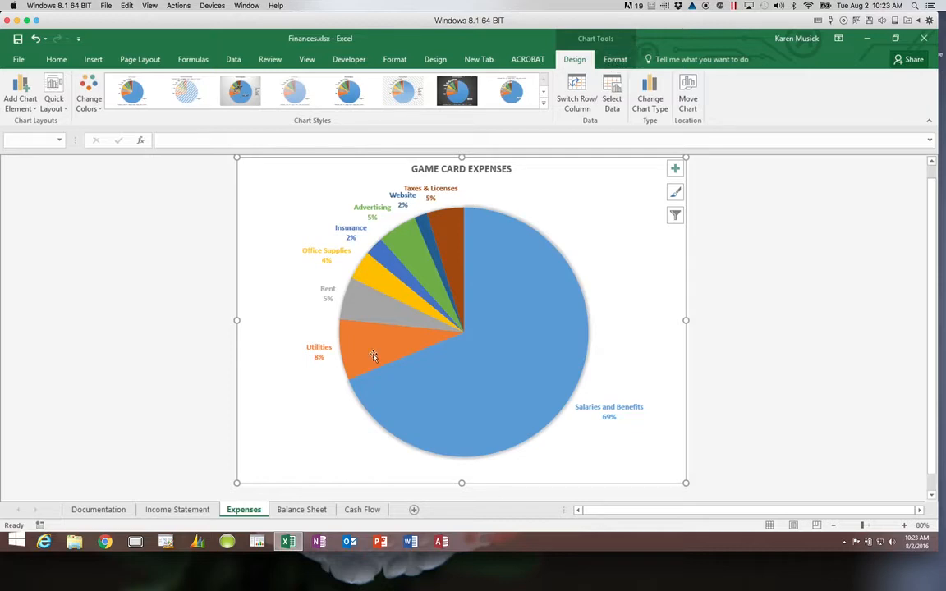
{"action": "left_click", "coordinate": [291, 509]}
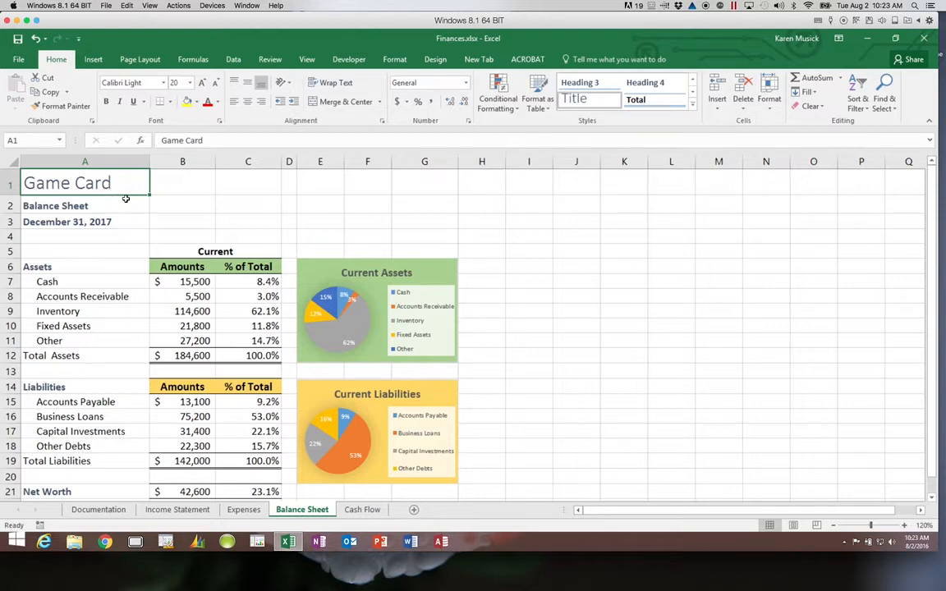
Examine the design and format options for the Current Assets pie chart, and deselect the chart by selecting cell C2.
{"action": "left_click", "coordinate": [310, 273]}
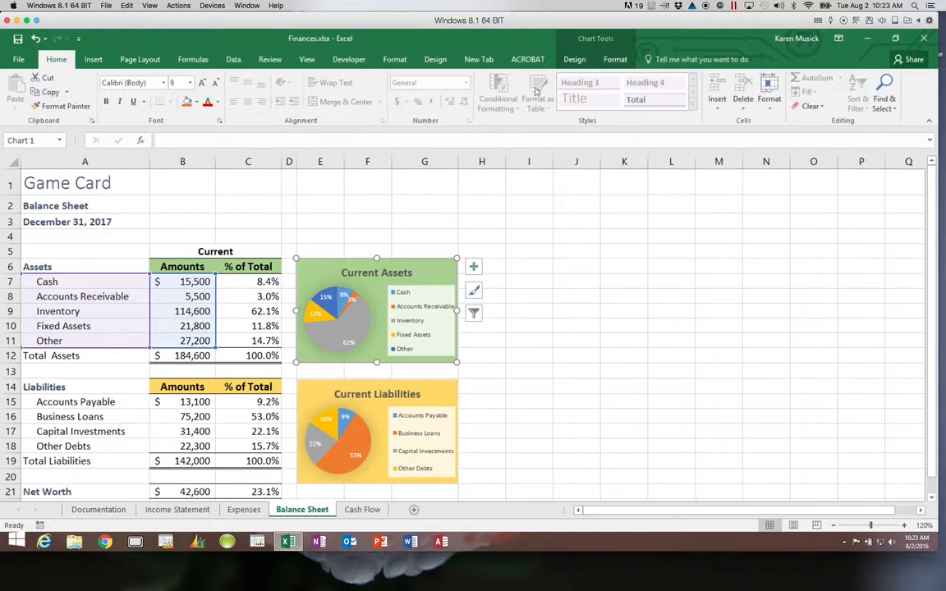
{"action": "left_click", "coordinate": [577, 60]}
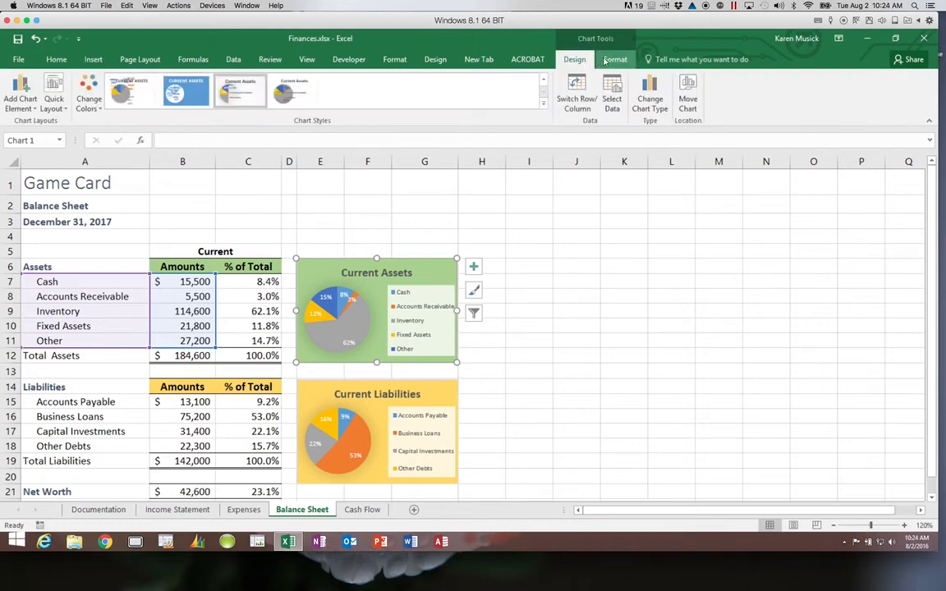
{"action": "left_click", "coordinate": [609, 62]}
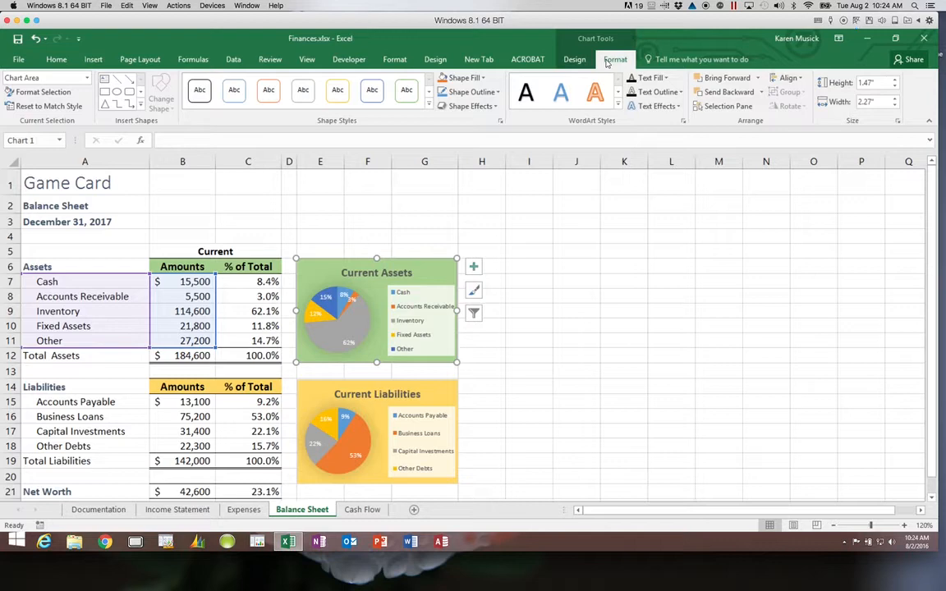
{"action": "left_click", "coordinate": [266, 198]}
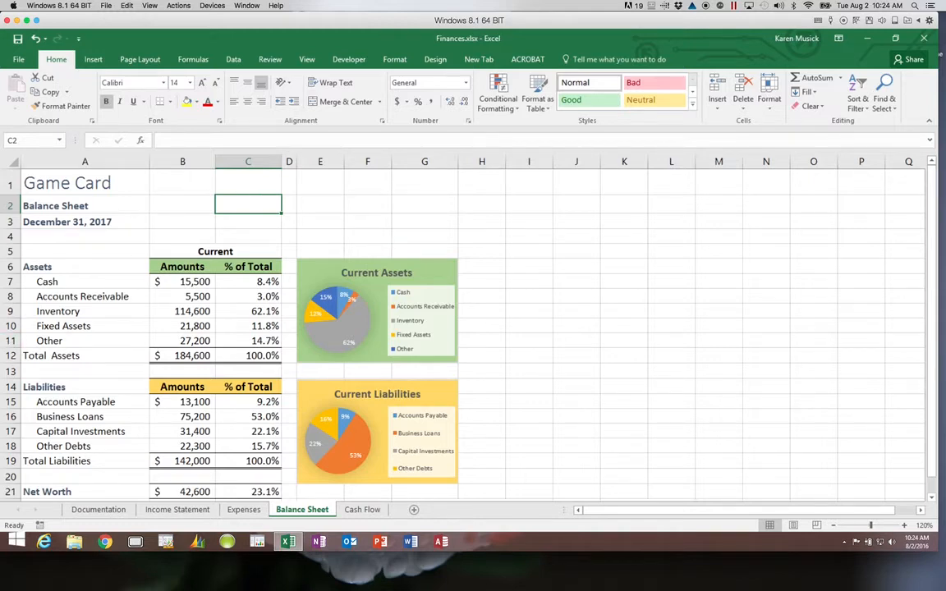
Select cell A1 on the Balance Sheet, and look through the Income Statement worksheet down to Total Expenses and back to its top.
{"action": "left_click", "coordinate": [138, 183]}
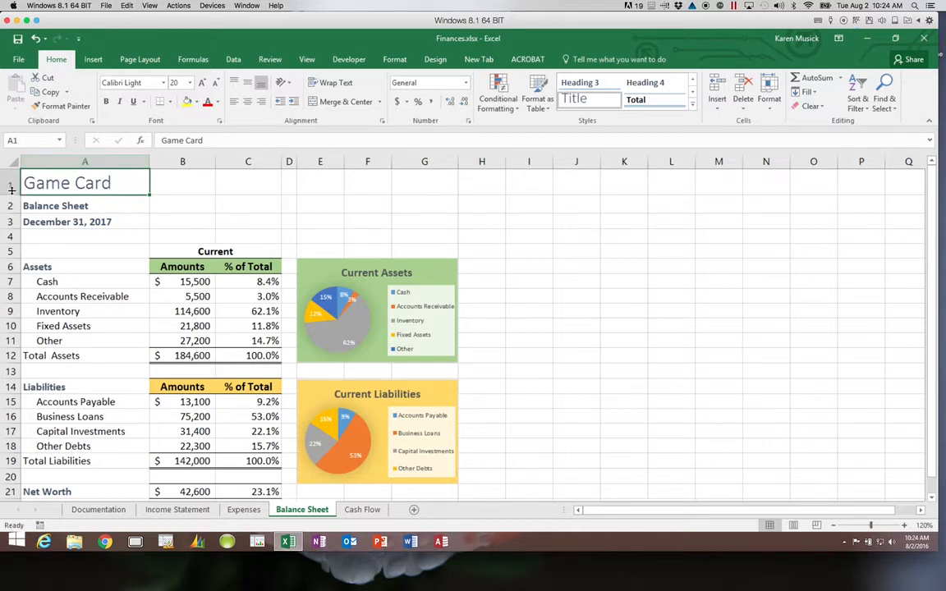
{"action": "left_click", "coordinate": [67, 184]}
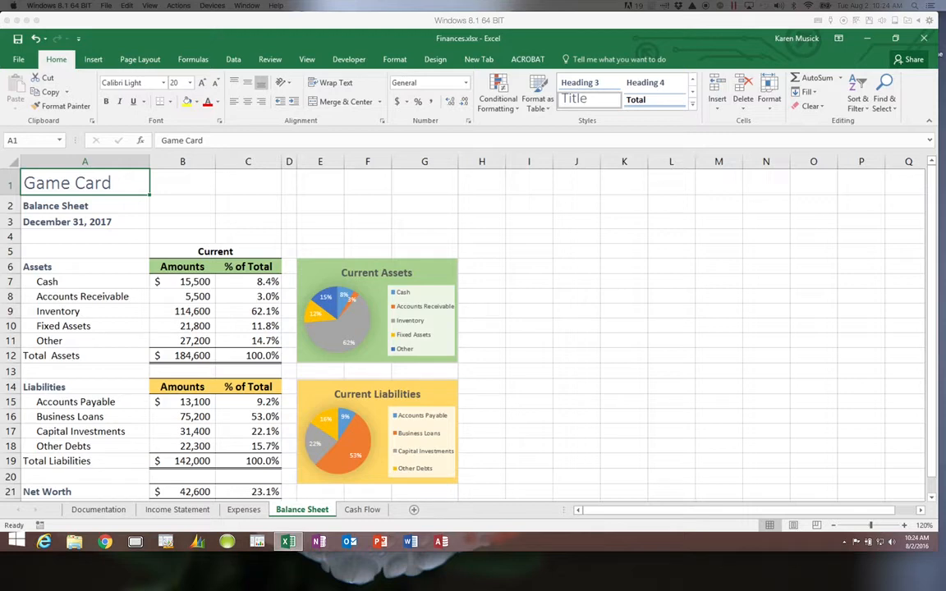
{"action": "left_click", "coordinate": [178, 509]}
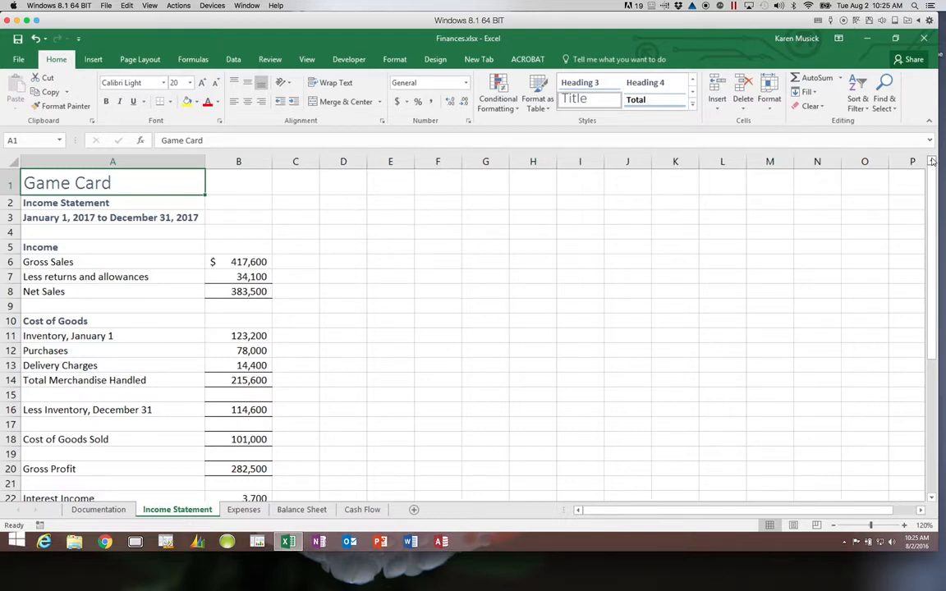
{"action": "left_click", "coordinate": [931, 499]}
{"action": "left_click", "coordinate": [931, 499]}
{"action": "left_click", "coordinate": [932, 499]}
{"action": "left_click", "coordinate": [931, 499]}
{"action": "left_click", "coordinate": [932, 500]}
{"action": "left_click", "coordinate": [931, 499]}
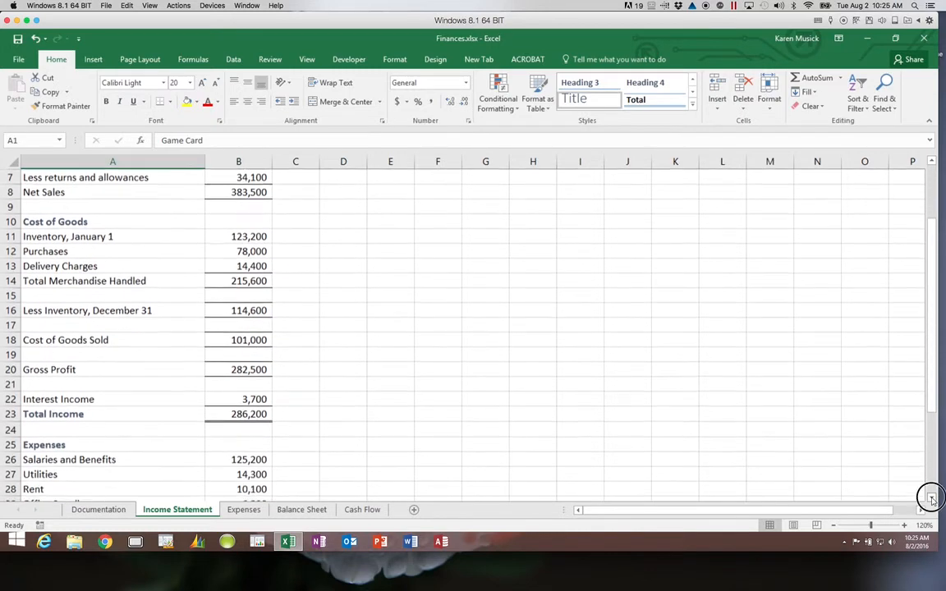
{"action": "left_click", "coordinate": [932, 499]}
{"action": "left_click", "coordinate": [932, 499]}
{"action": "left_click", "coordinate": [931, 499]}
{"action": "left_click", "coordinate": [931, 499]}
{"action": "left_click", "coordinate": [932, 499]}
{"action": "left_click", "coordinate": [931, 499]}
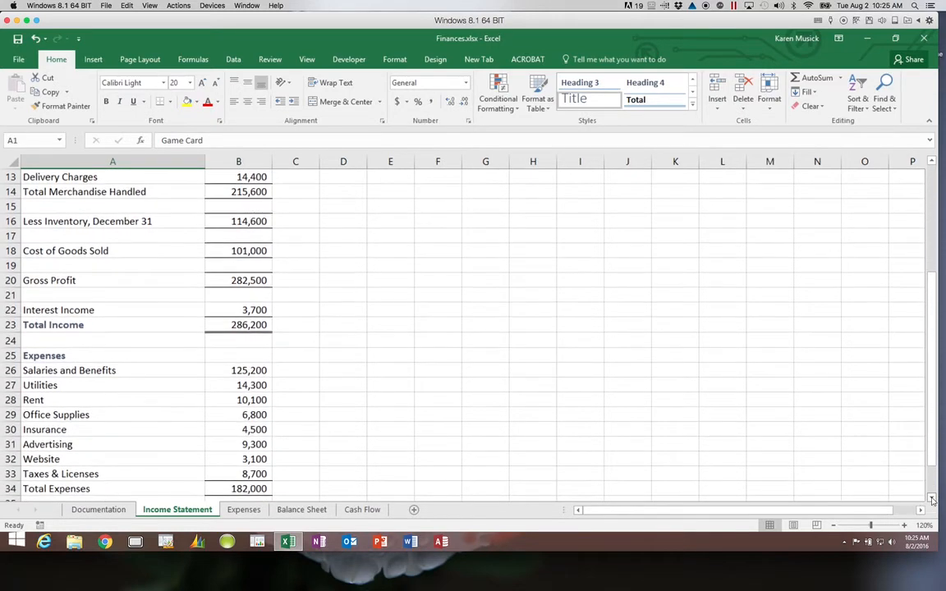
{"action": "left_click_drag", "start_coordinate": [931, 271], "coordinate": [931, 165]}
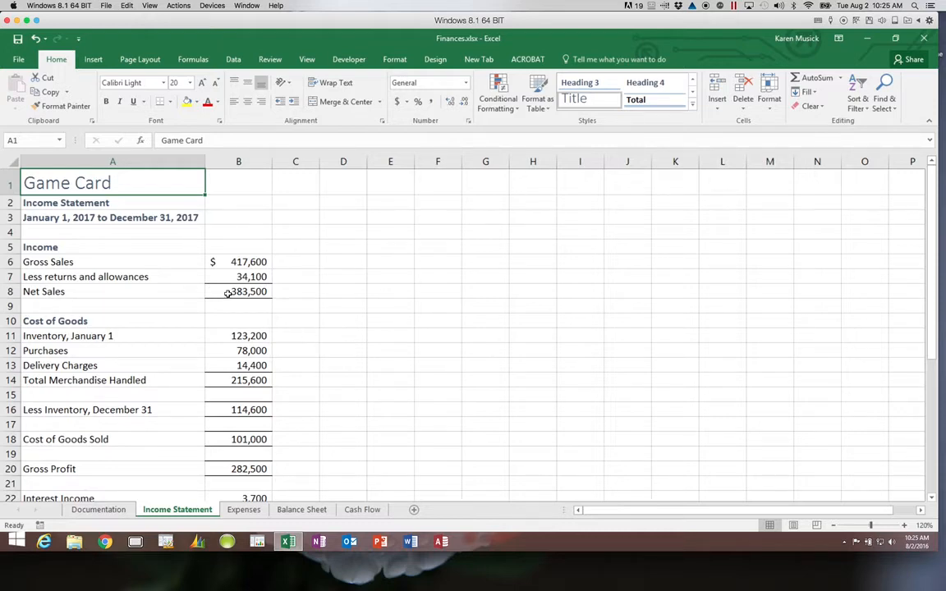
Move the active cell up and down column A from A5, page down and up the Income Statement, and return to A1.
{"action": "left_click", "coordinate": [173, 248]}
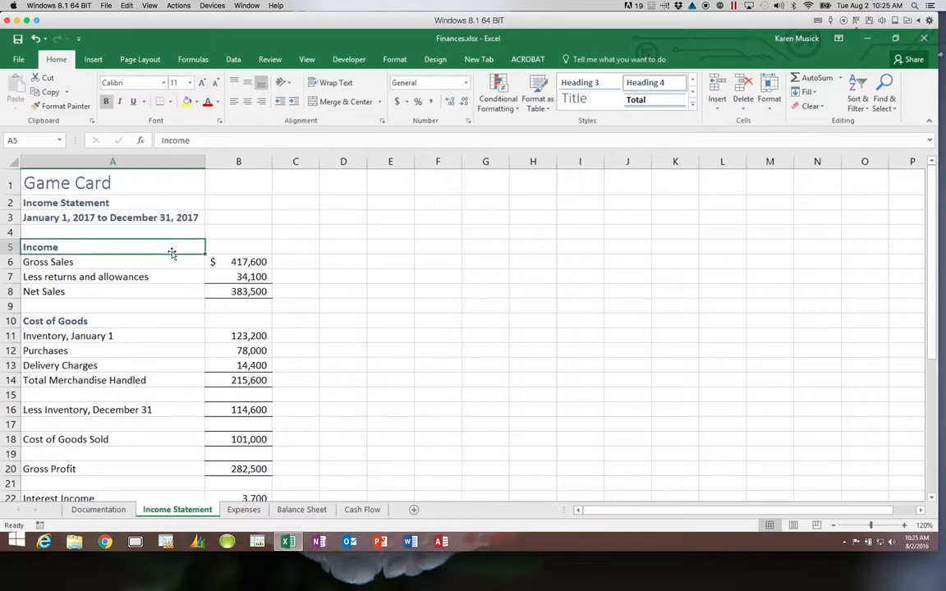
{"action": "key", "text": "Up"}
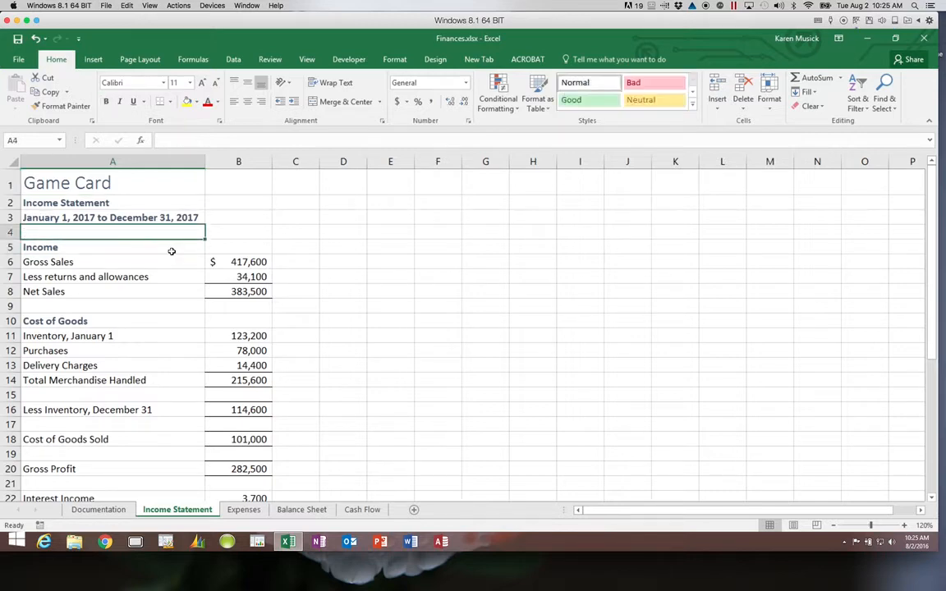
{"action": "key", "text": "Down"}
{"action": "key", "text": "Down"}
{"action": "key", "text": "Down"}
{"action": "key", "text": "Down"}
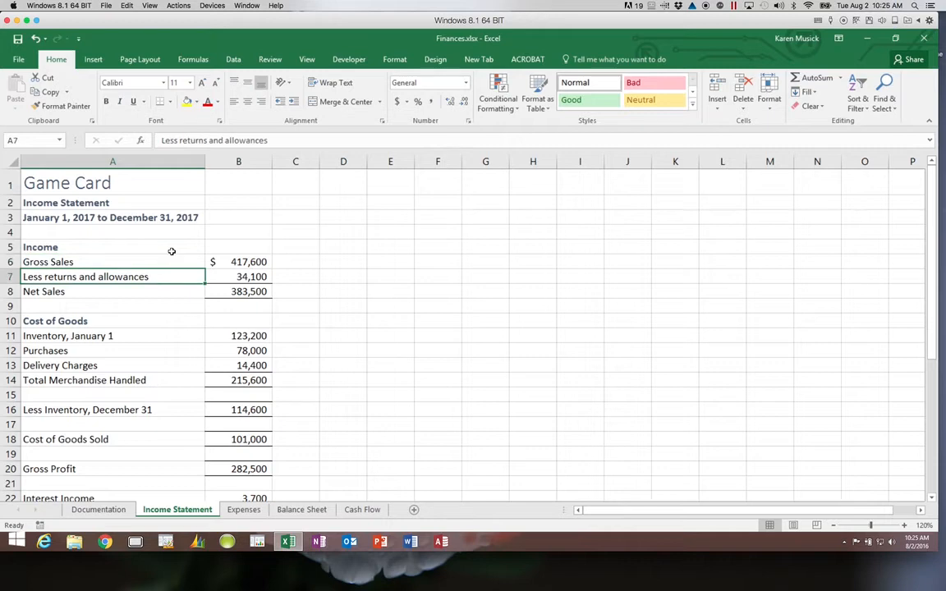
{"action": "key", "text": "Up"}
{"action": "key", "text": "Page_Down"}
{"action": "key", "text": "Page_Up"}
{"action": "key", "text": "ctrl+Home"}
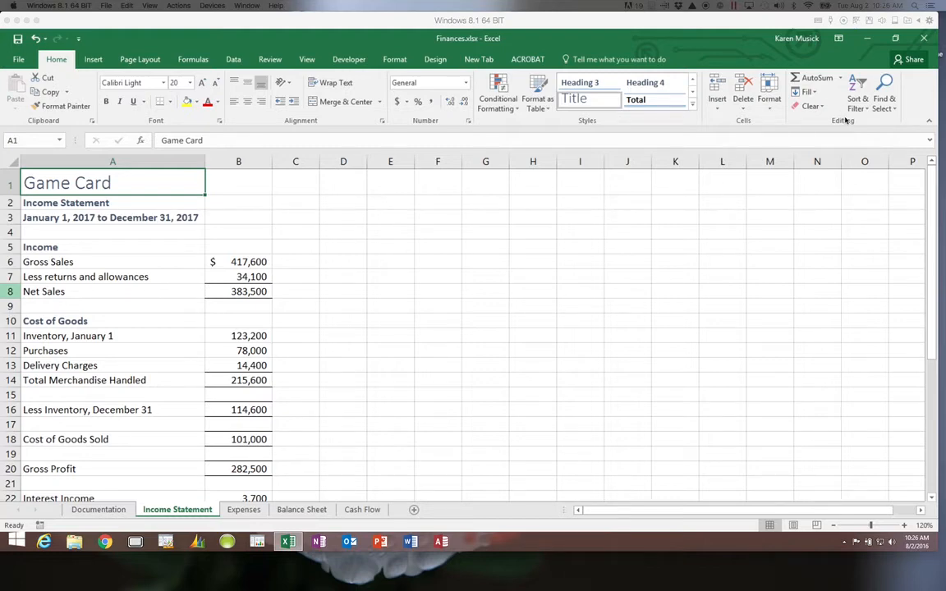
Jump to the Total Expenses cell B34 with the Go To command.
{"action": "left_click", "coordinate": [884, 95]}
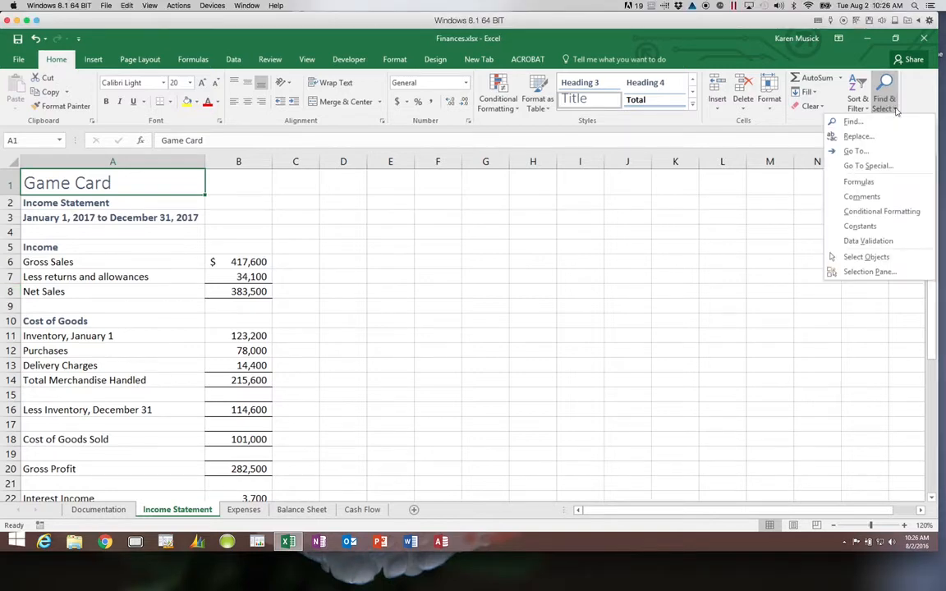
{"action": "left_click", "coordinate": [854, 153]}
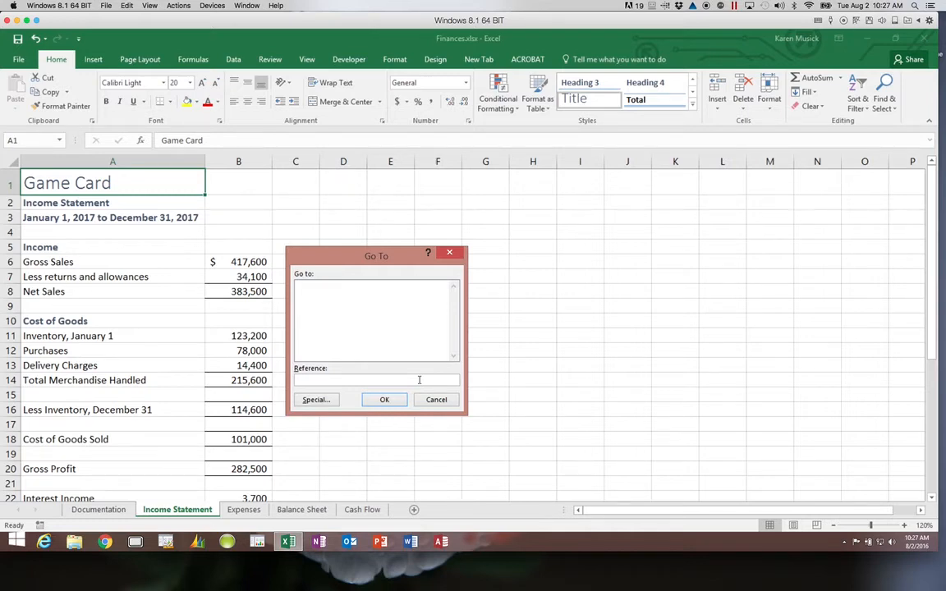
{"action": "type", "text": "B34"}
{"action": "left_click", "coordinate": [403, 398]}
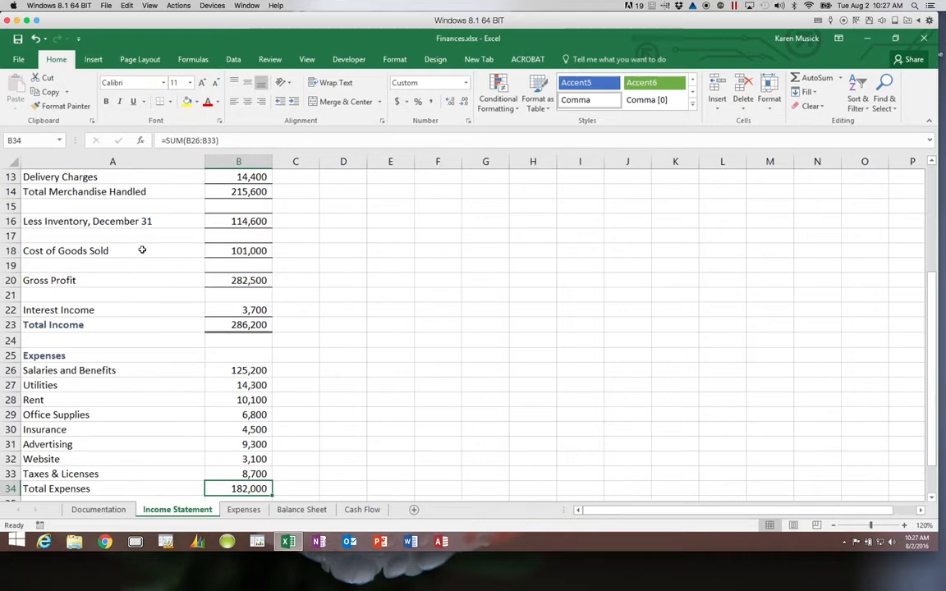
Jump from B34 back to cell A1 by entering its cell reference.
{"action": "left_click", "coordinate": [32, 141]}
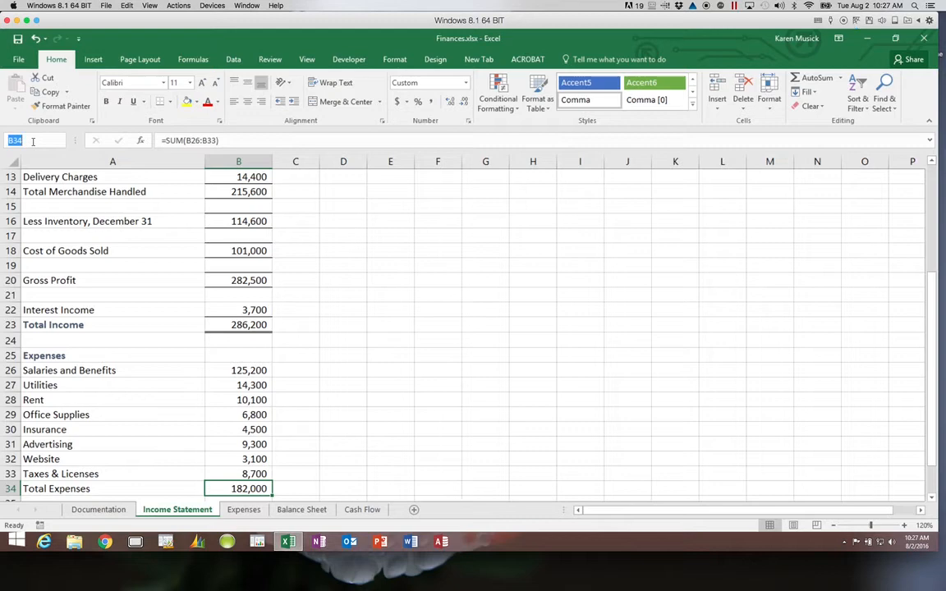
{"action": "type", "text": "A1"}
{"action": "key", "text": "Return"}
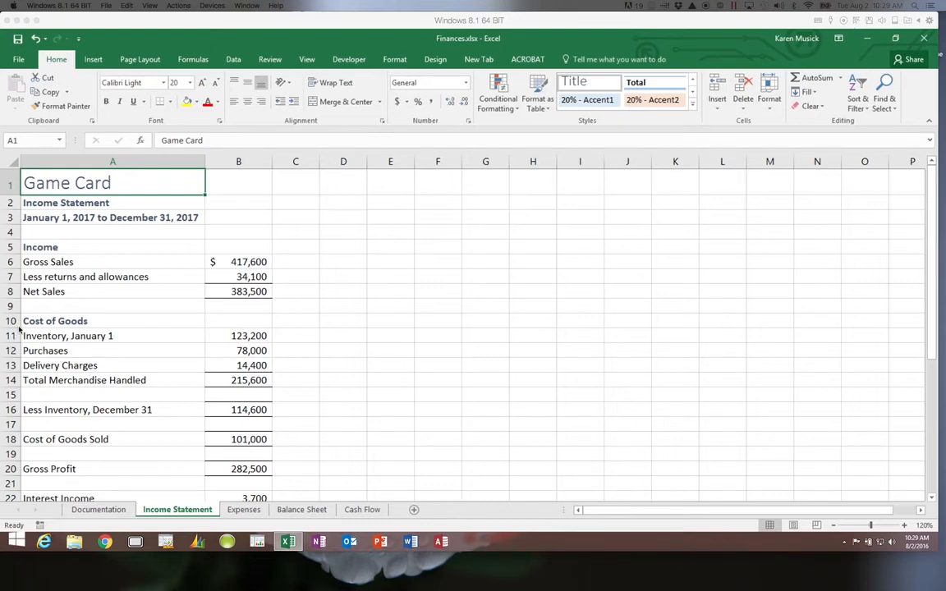
Select the adjacent range A5:B8, reselect it by extending the selection from A5 to B8, and deselect it by selecting B10.
{"action": "left_click", "coordinate": [92, 246]}
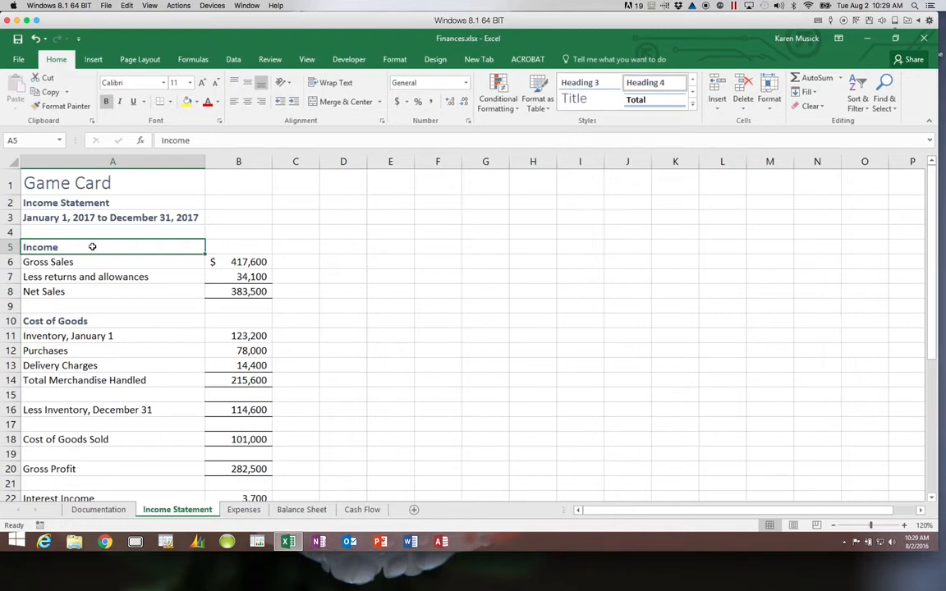
{"action": "left_click_drag", "start_coordinate": [92, 247], "coordinate": [225, 291]}
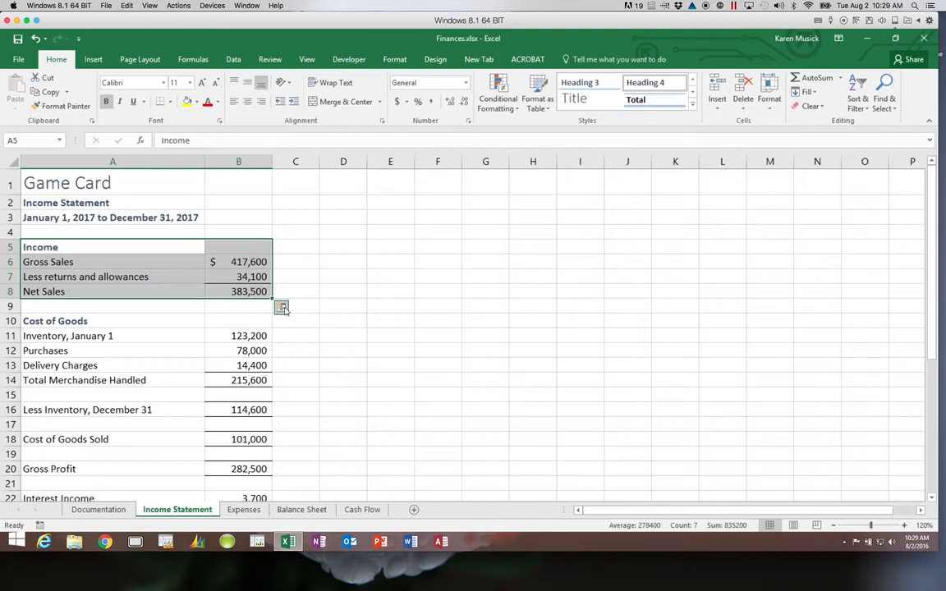
{"action": "left_click", "coordinate": [154, 247]}
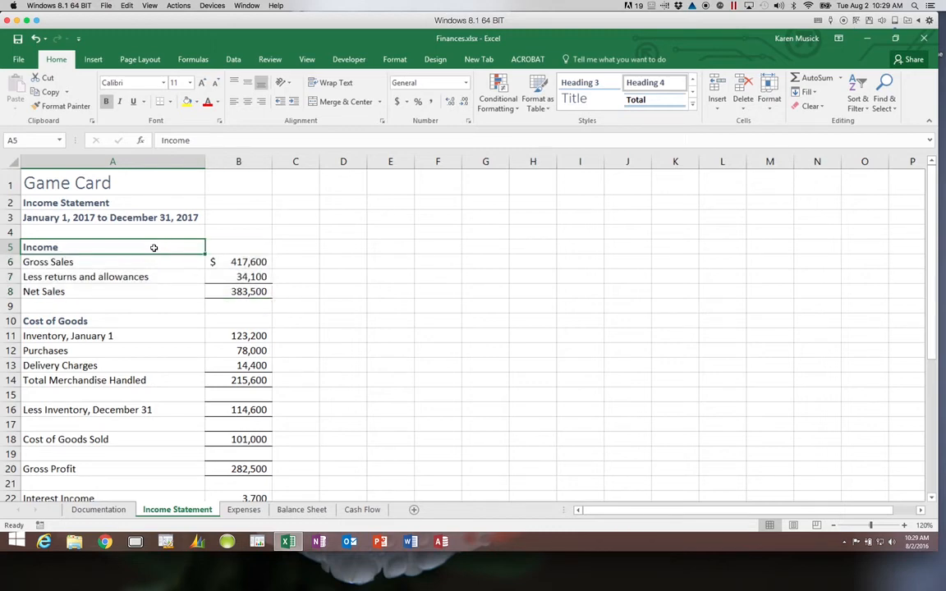
{"action": "left_click", "coordinate": [249, 292], "text": "shift"}
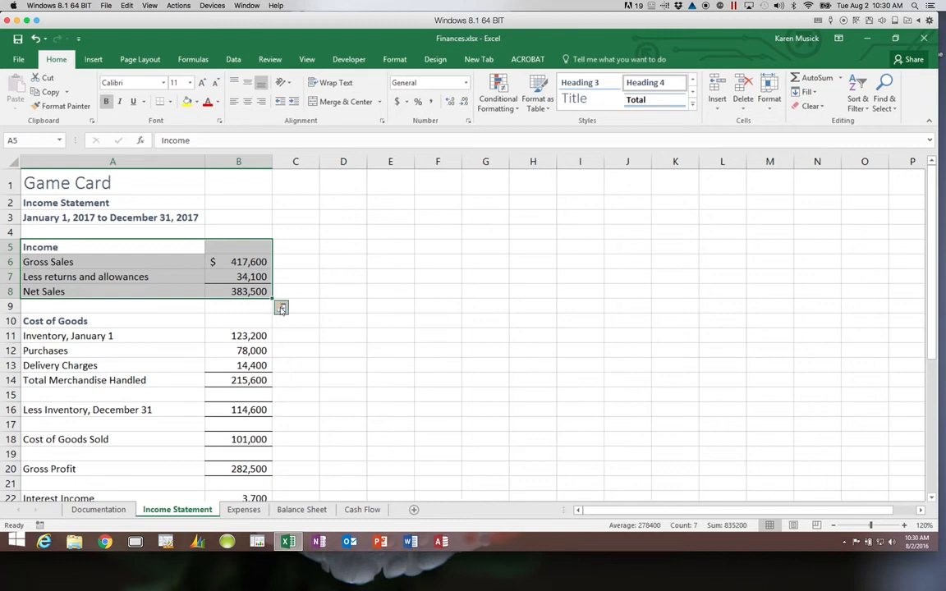
{"action": "left_click", "coordinate": [240, 316]}
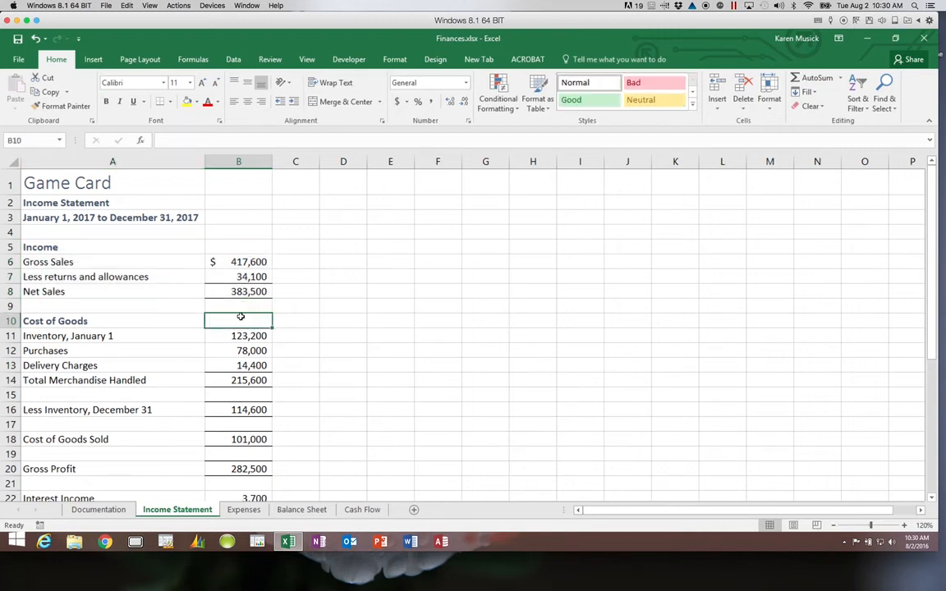
Select the nonadjacent cells A5, B8, A10 and B14 together, and deselect them by selecting cell A1.
{"action": "left_click", "coordinate": [185, 248]}
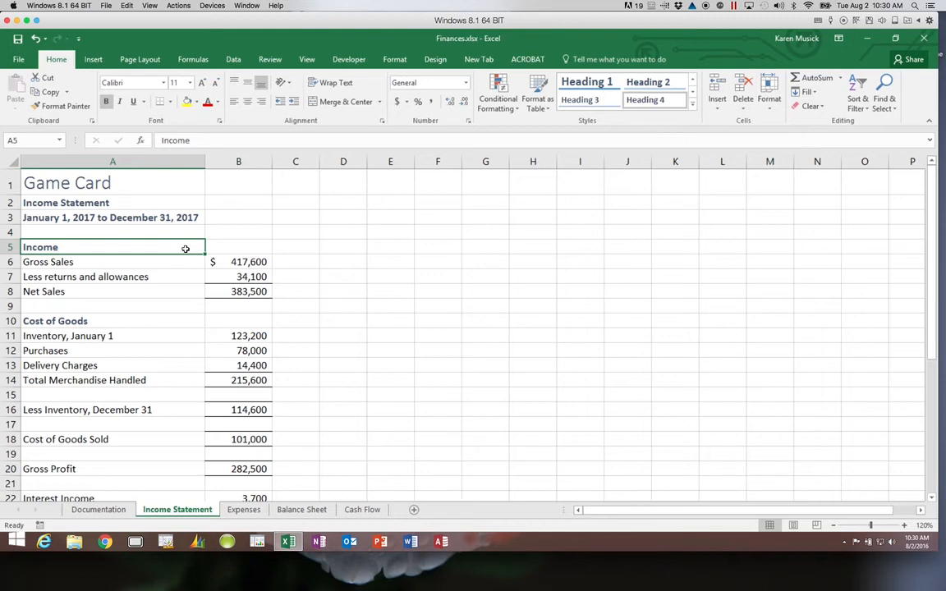
{"action": "left_click", "coordinate": [236, 293]}
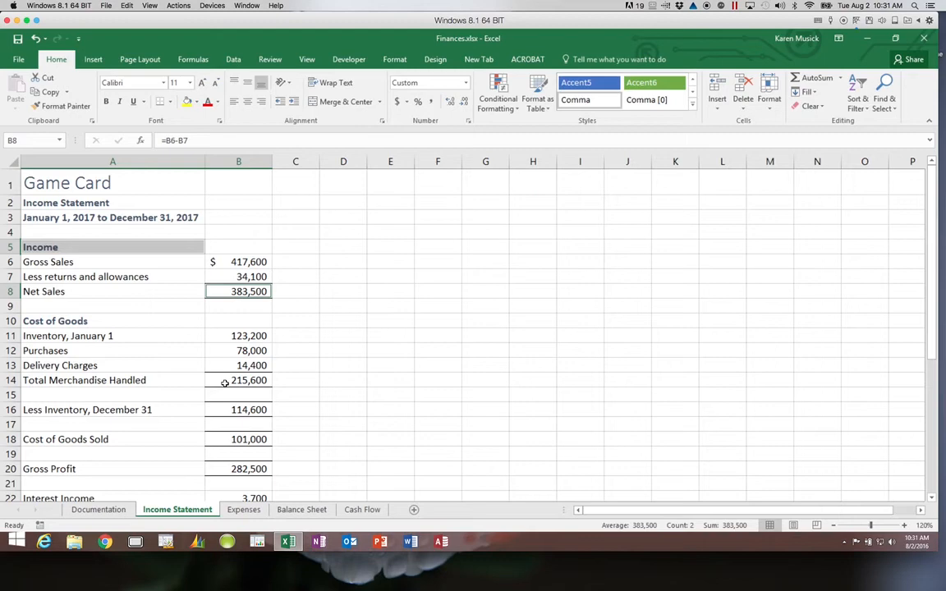
{"action": "left_click", "coordinate": [172, 324], "text": "ctrl"}
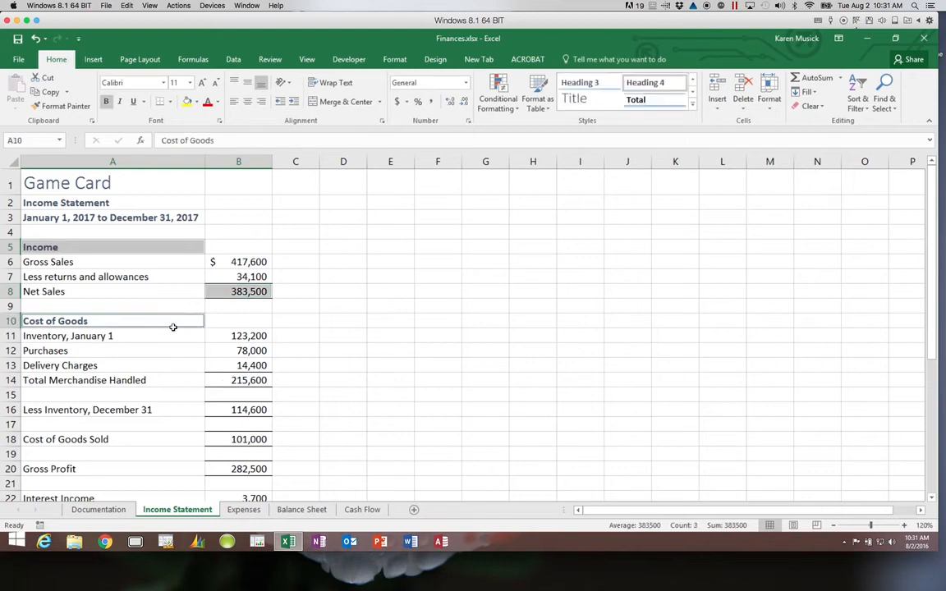
{"action": "left_click", "coordinate": [243, 380], "text": "ctrl"}
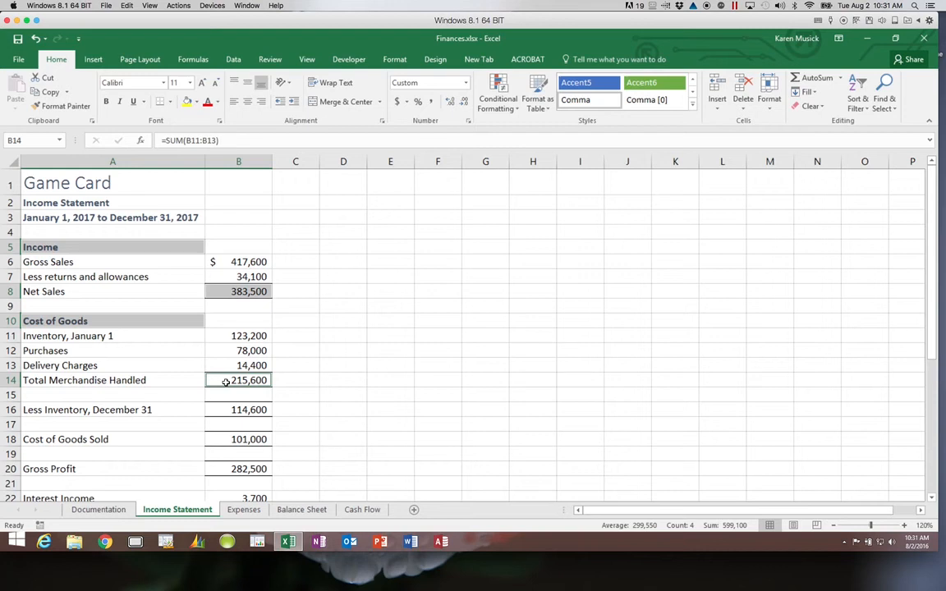
{"action": "left_click", "coordinate": [136, 193]}
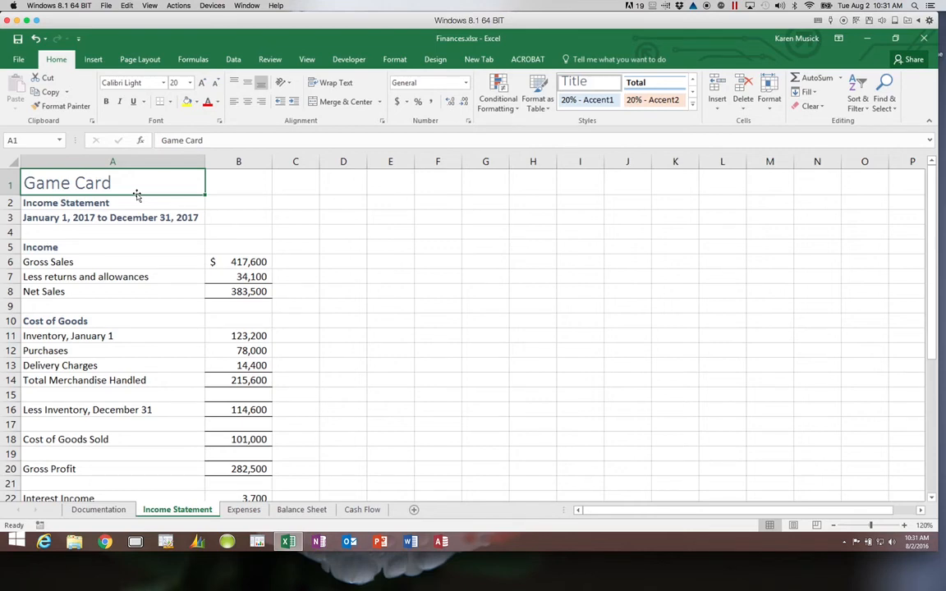
Select the nonadjacent ranges A5:B8 and A10:B14 together on the Income Statement.
{"action": "left_click", "coordinate": [120, 247]}
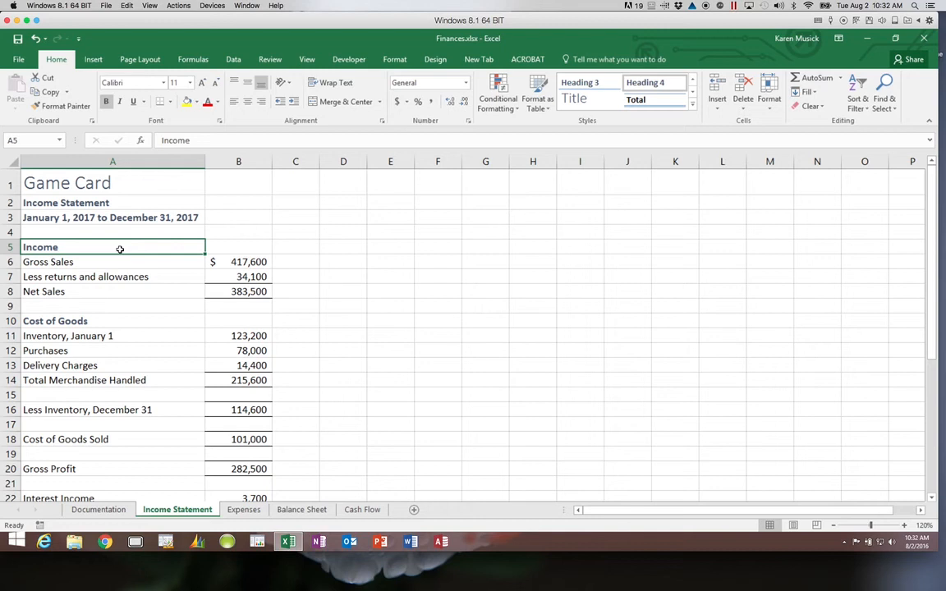
{"action": "left_click", "coordinate": [232, 291], "text": "shift"}
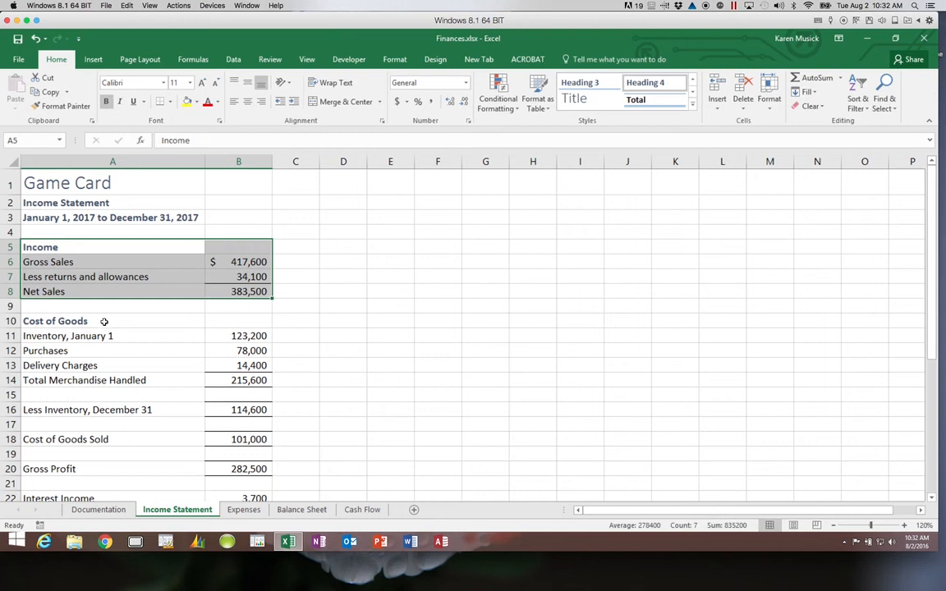
{"action": "left_click", "coordinate": [101, 321], "text": "ctrl"}
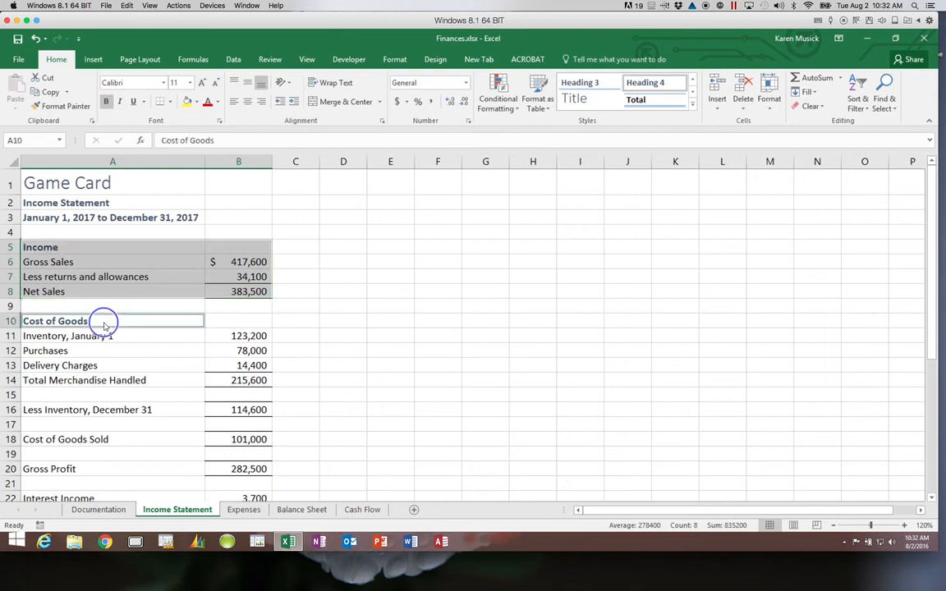
{"action": "left_click_drag", "start_coordinate": [188, 322], "coordinate": [232, 382]}
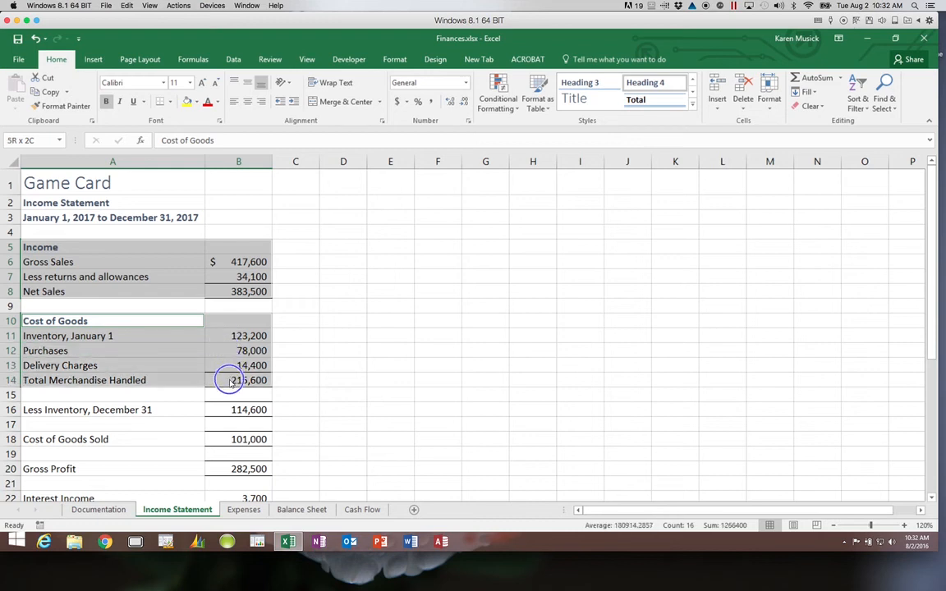
{"action": "left_click_drag", "start_coordinate": [231, 382], "coordinate": [231, 380]}
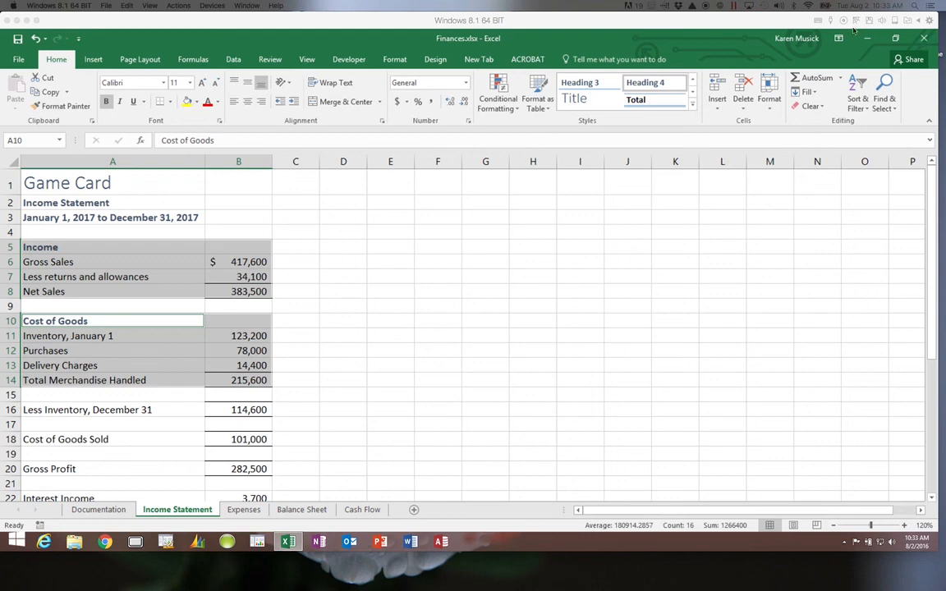
Close the Finances.xlsx workbook without saving its changes.
{"action": "left_click", "coordinate": [18, 62]}
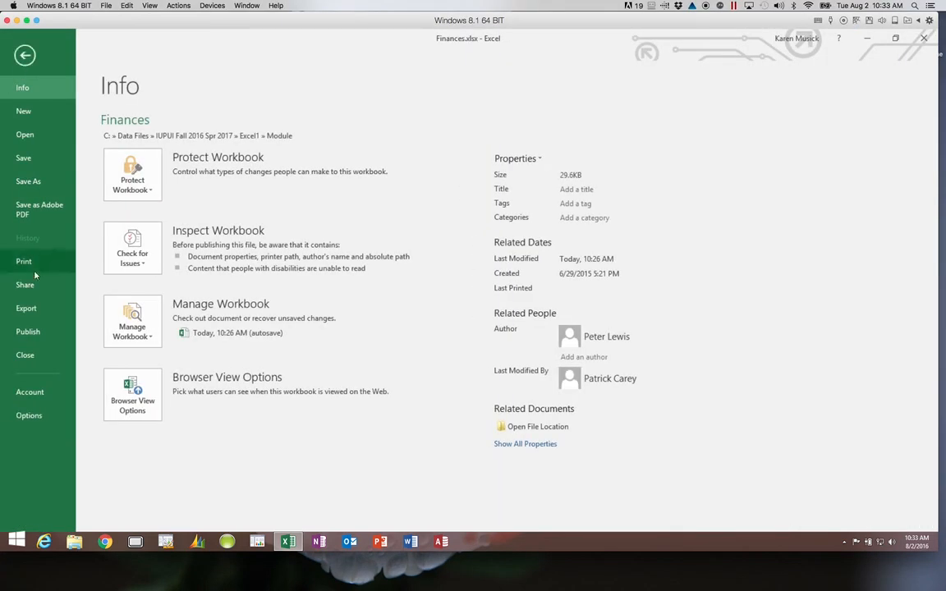
{"action": "left_click", "coordinate": [25, 355]}
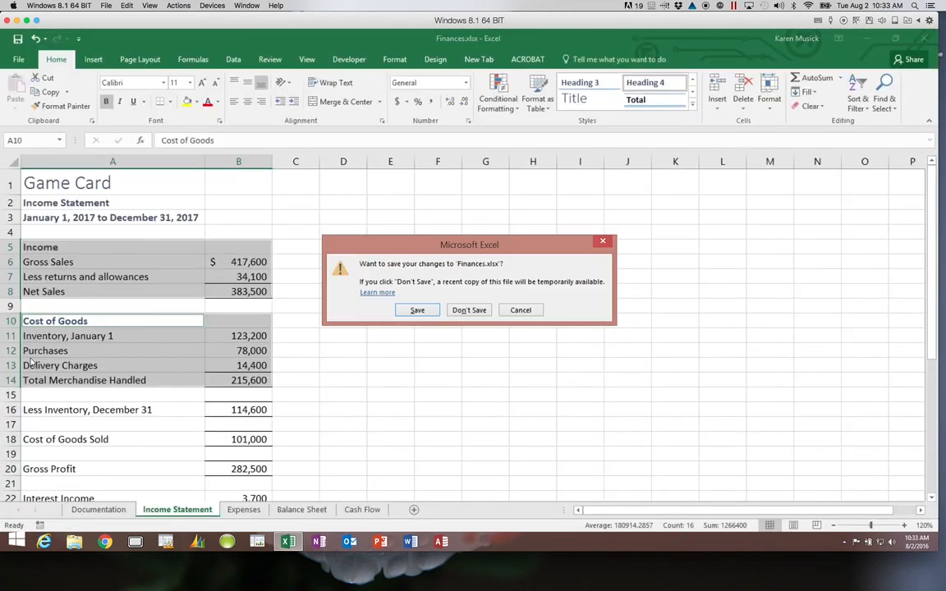
{"action": "left_click", "coordinate": [475, 313]}
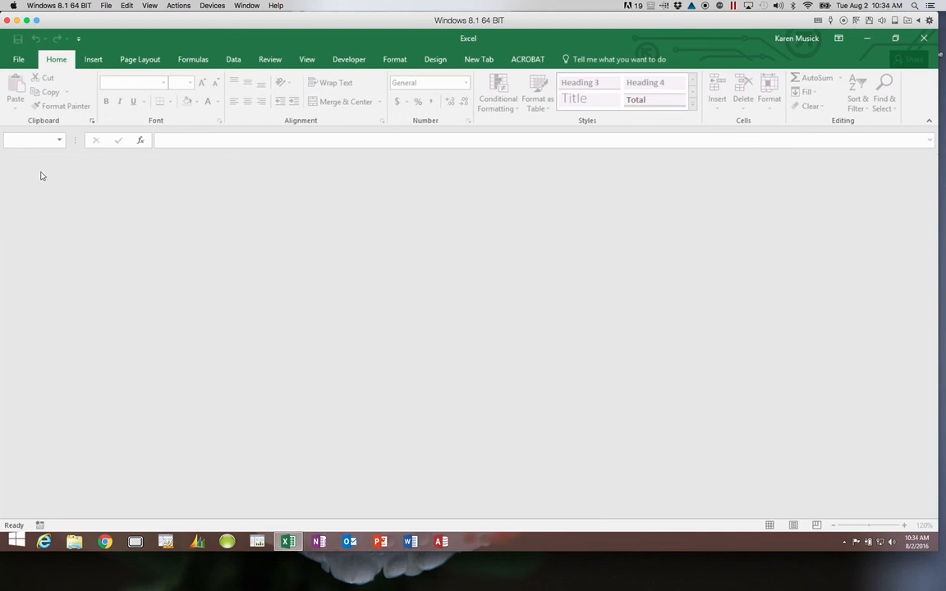
Look over the list of recent workbooks, and create a new blank workbook.
{"action": "left_click", "coordinate": [19, 59]}
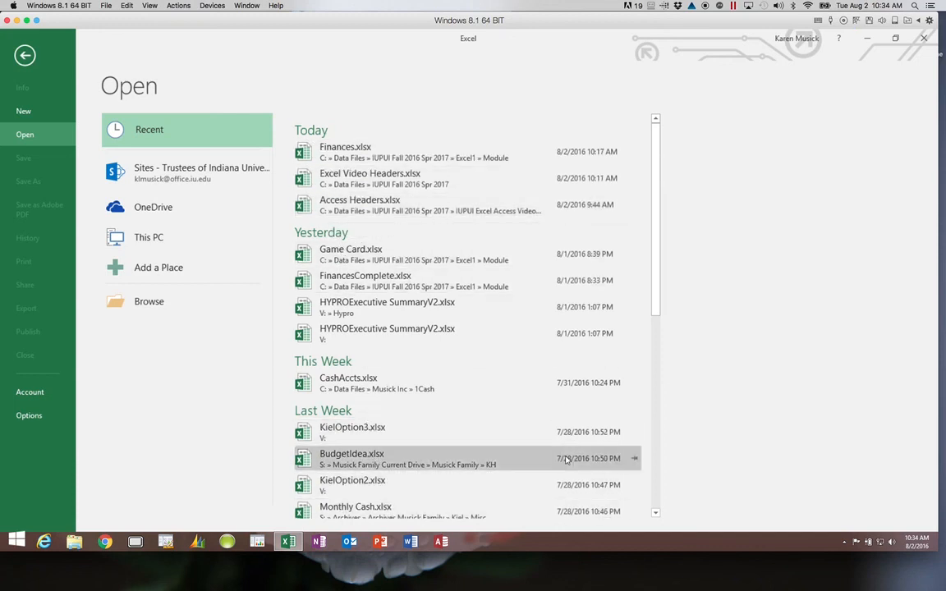
{"action": "left_click_drag", "start_coordinate": [656, 312], "coordinate": [657, 266]}
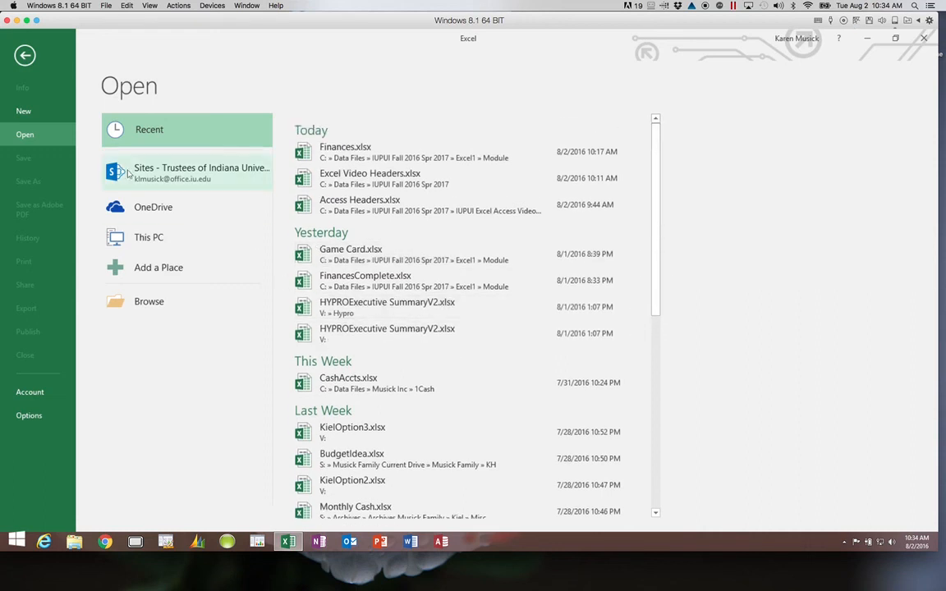
{"action": "left_click", "coordinate": [24, 112]}
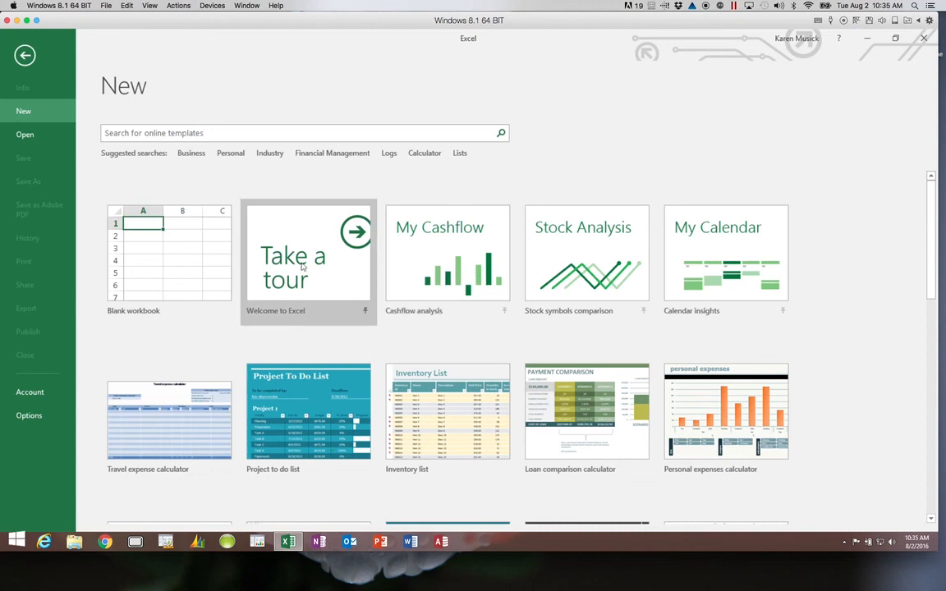
{"action": "left_click", "coordinate": [196, 257]}
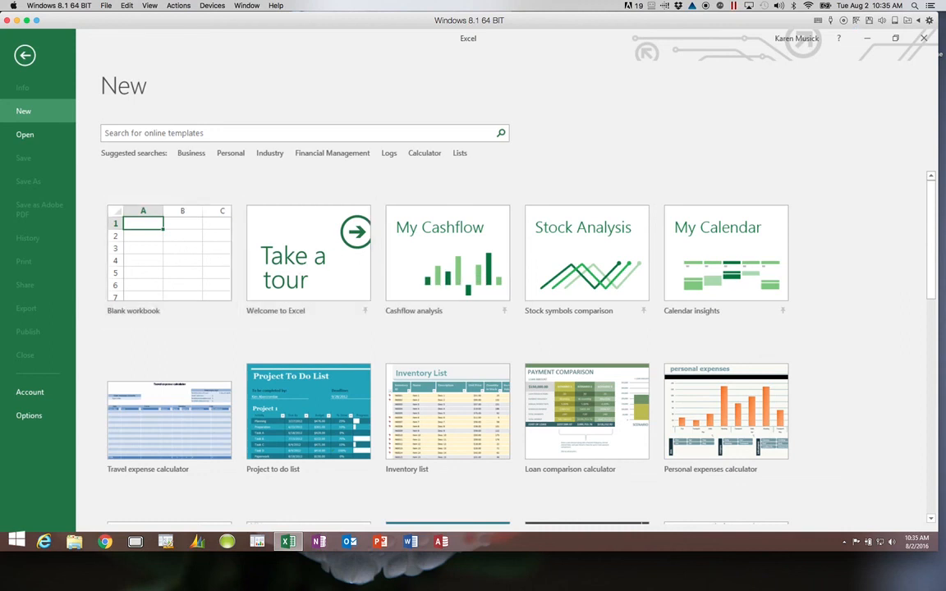